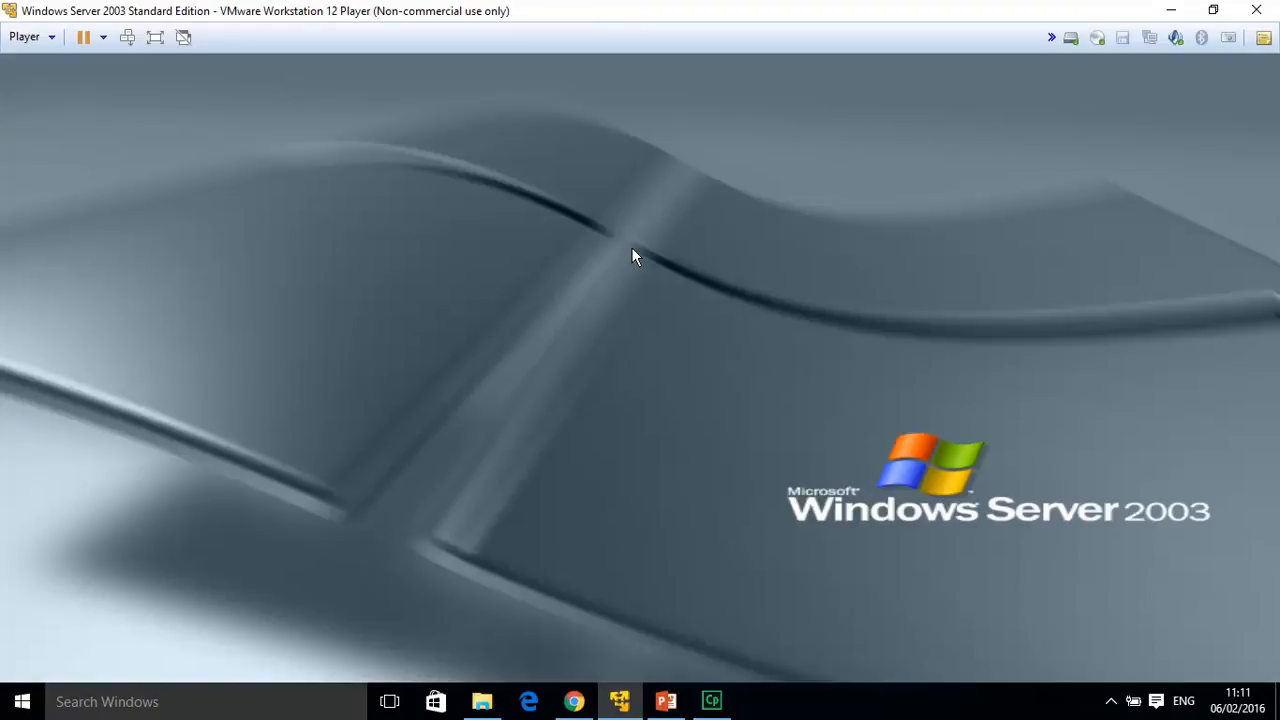
# Bring up the unlock prompt on the booted Windows Server 2003 virtual machine.
pyautogui.press('ctrl+alt+Insert')
# Unlock the server with the account password and close the DNS management console.
pyautogui.write('******')
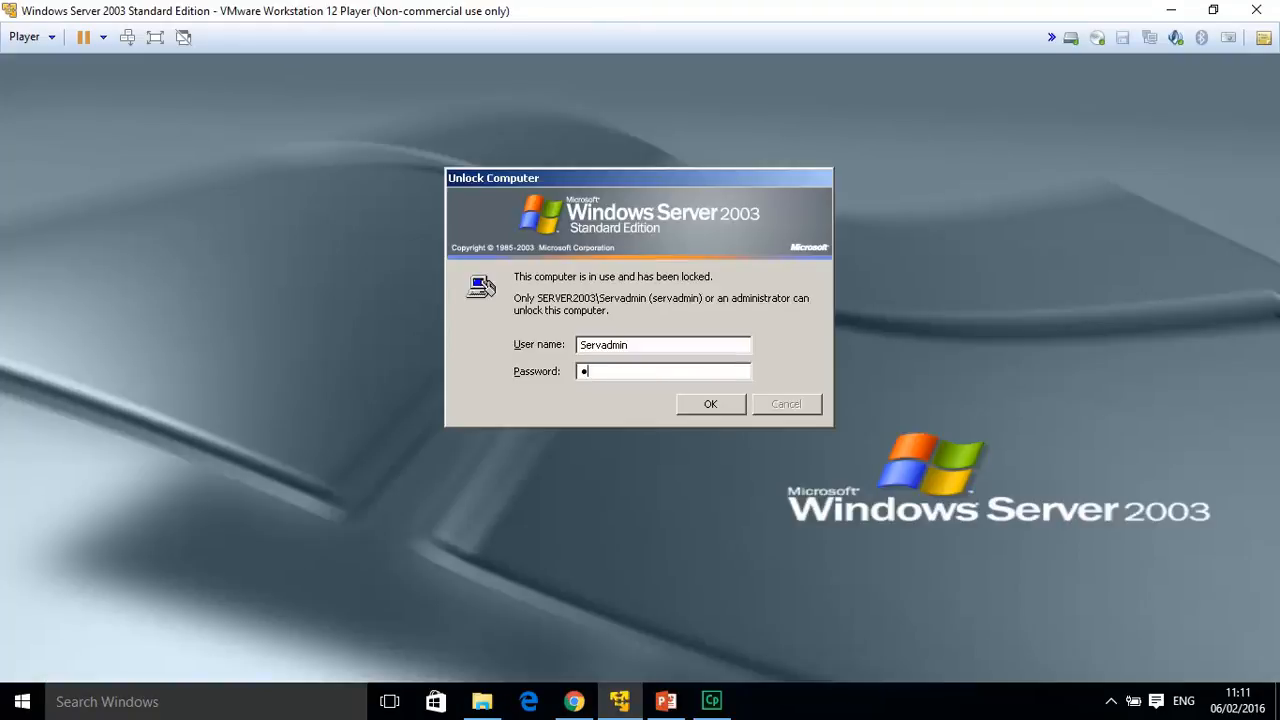
pyautogui.write('****')
pyautogui.press('Return')
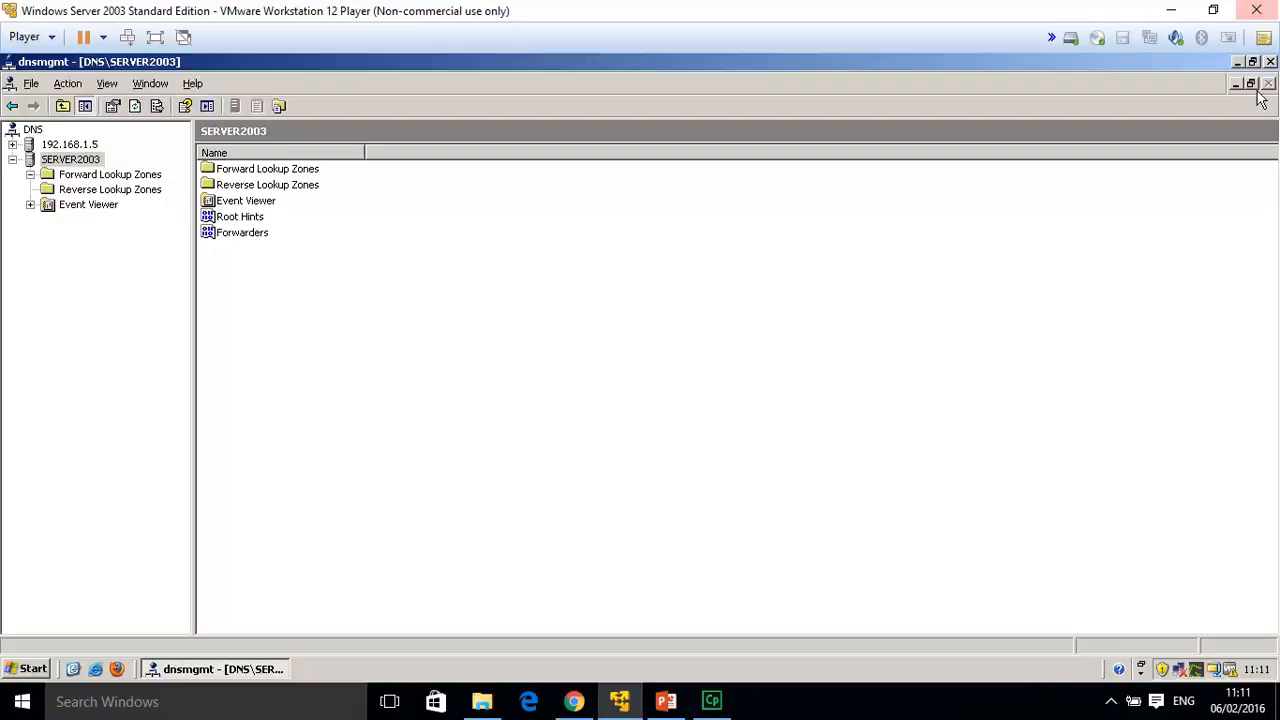
pyautogui.click(1271, 62)
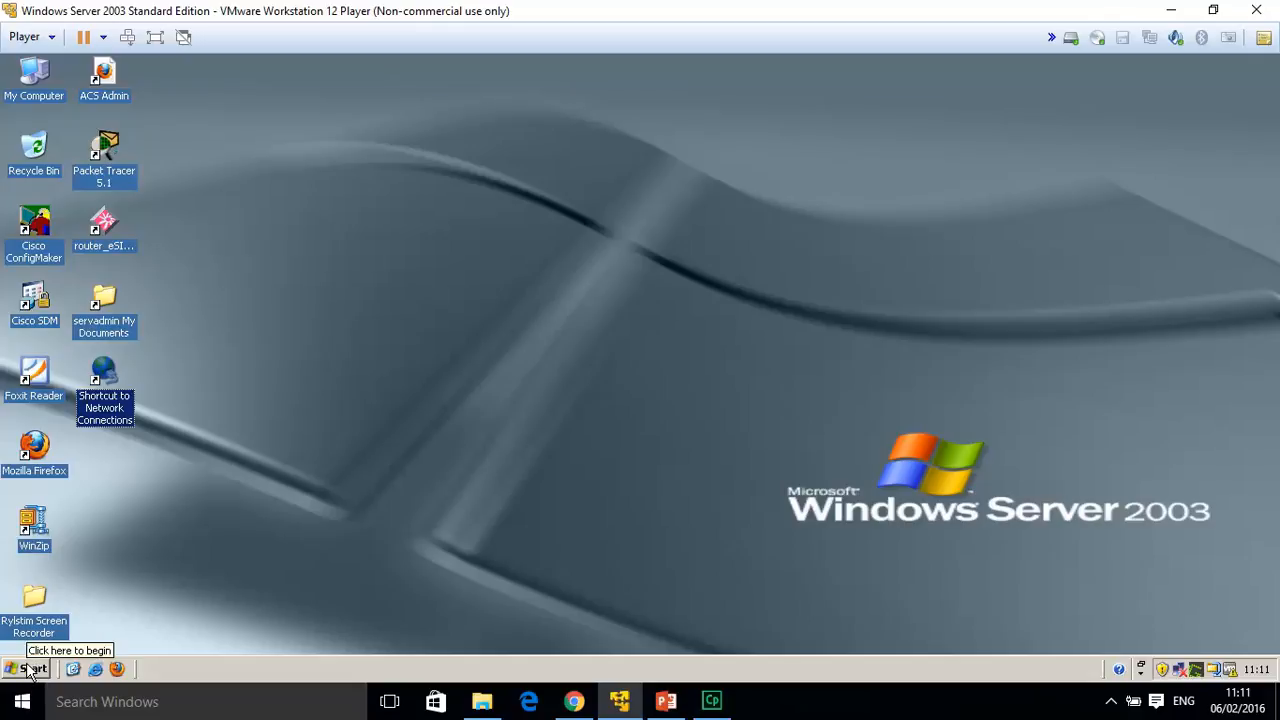
# Open the Local Area Connection's TCP/IP properties showing IP 172.168.1.5, gateway 172.168.1.1, DNS 172.168.1.5.
pyautogui.doubleClick(111, 377)
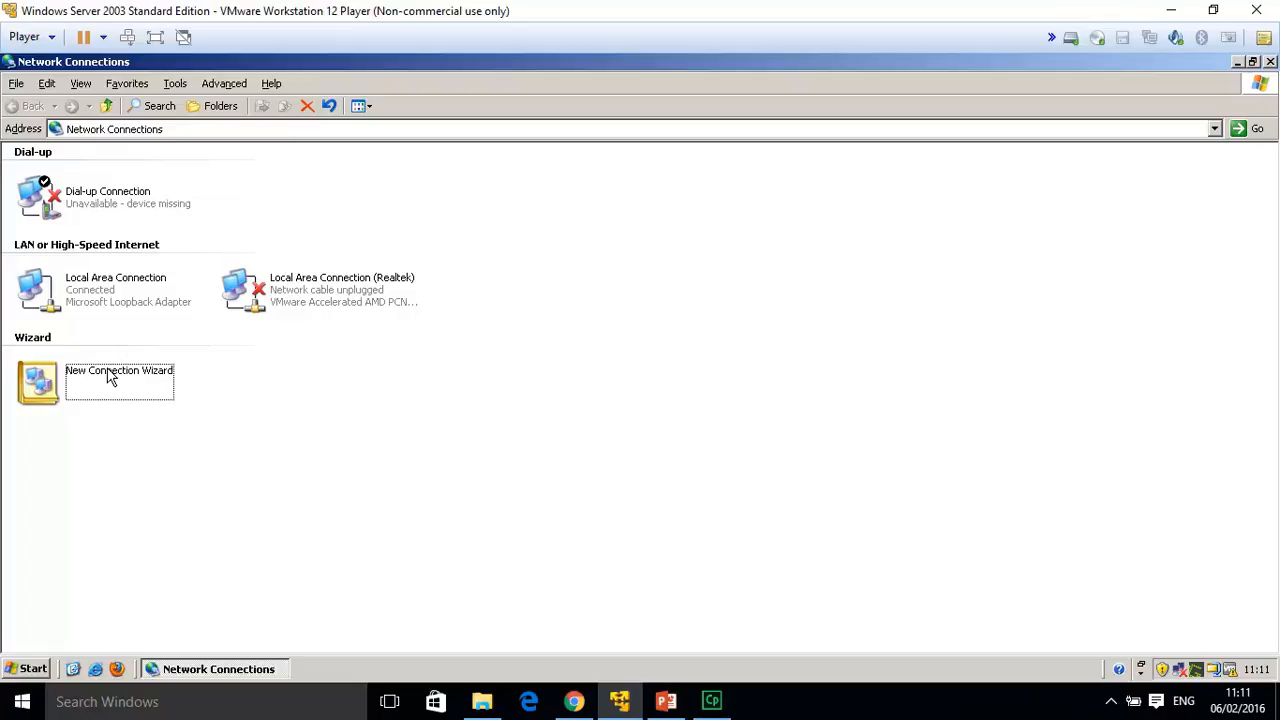
pyautogui.doubleClick(80, 288)
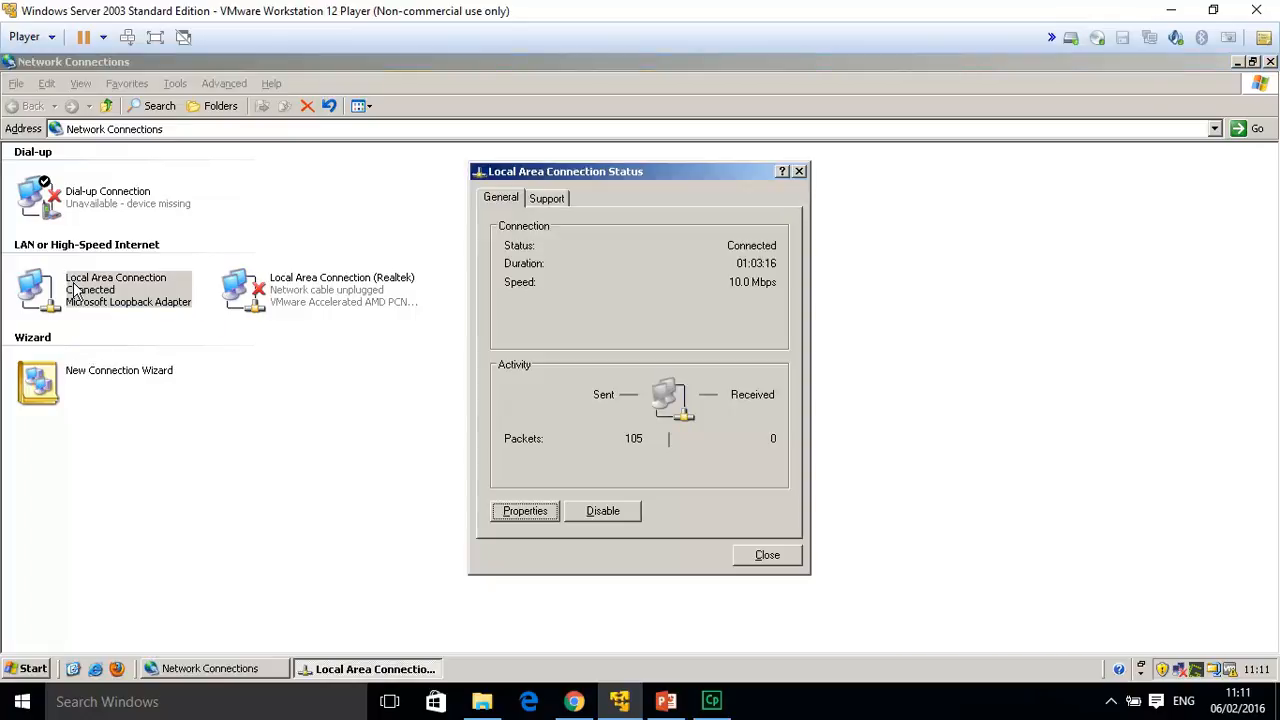
pyautogui.click(526, 511)
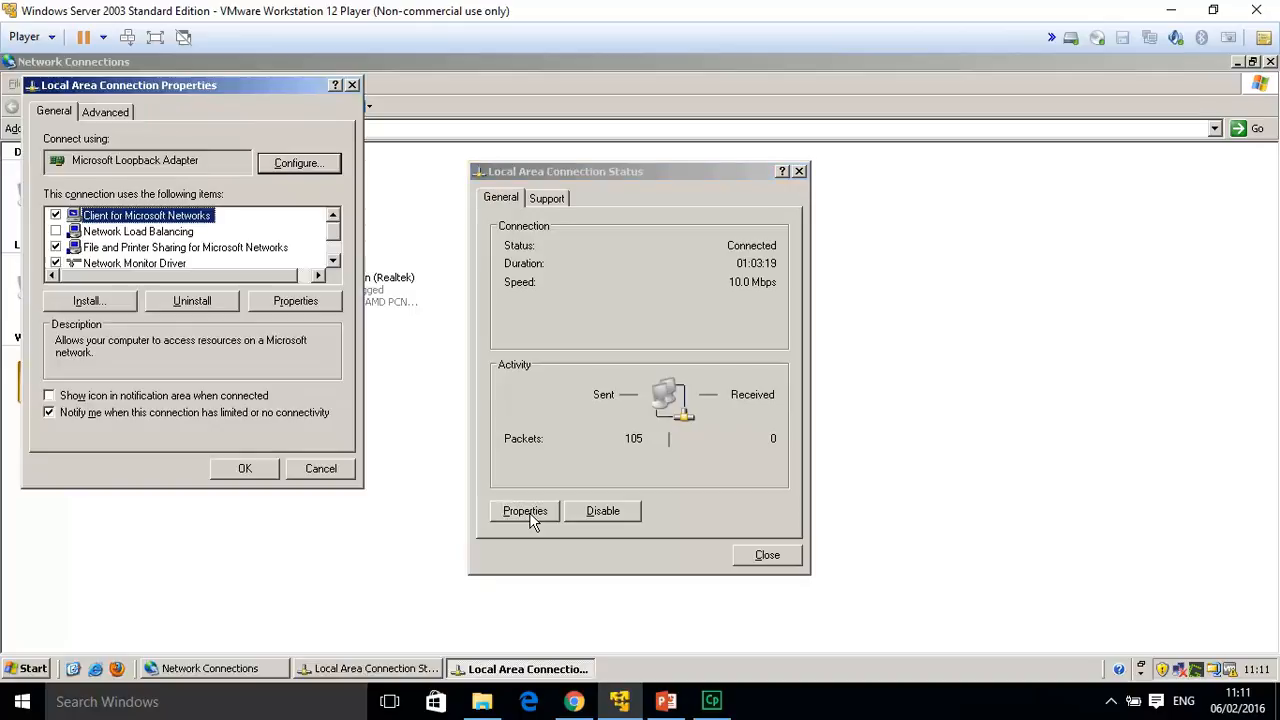
pyautogui.click(333, 260)
pyautogui.click(333, 260)
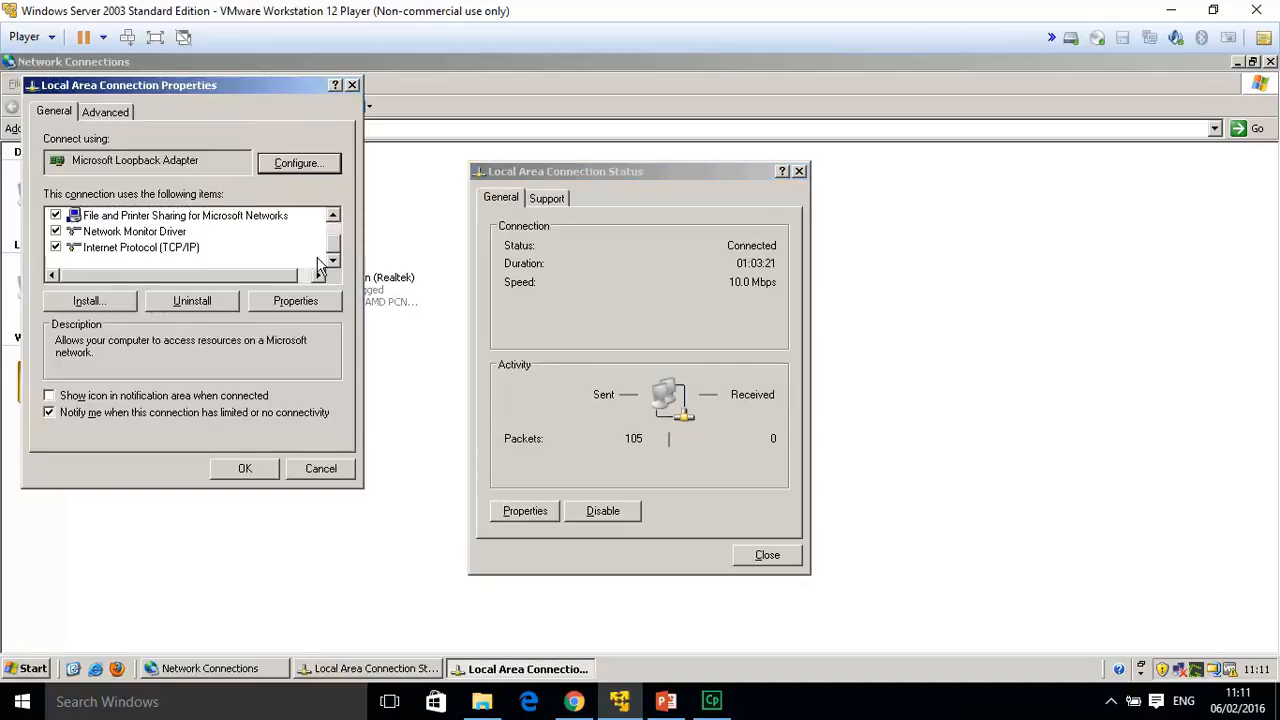
pyautogui.doubleClick(128, 259)
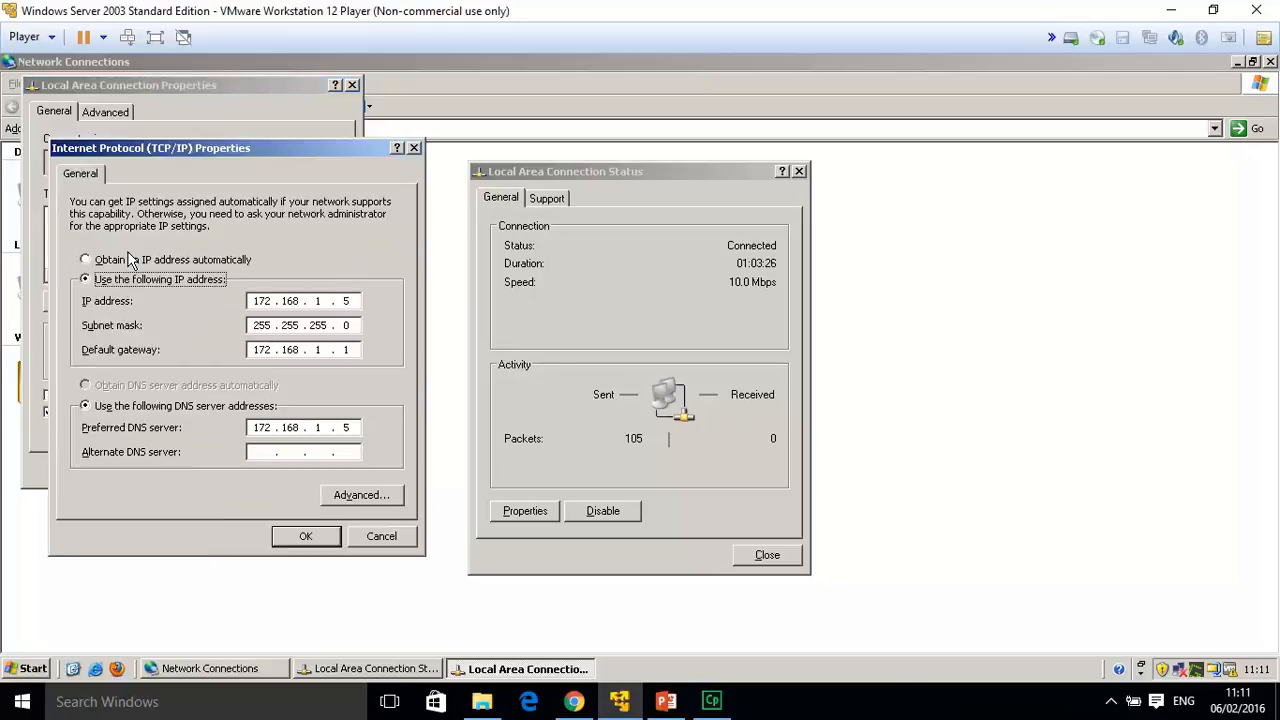
pyautogui.moveTo(273, 147); pyautogui.dragTo(1046, 180)
pyautogui.click(258, 80)
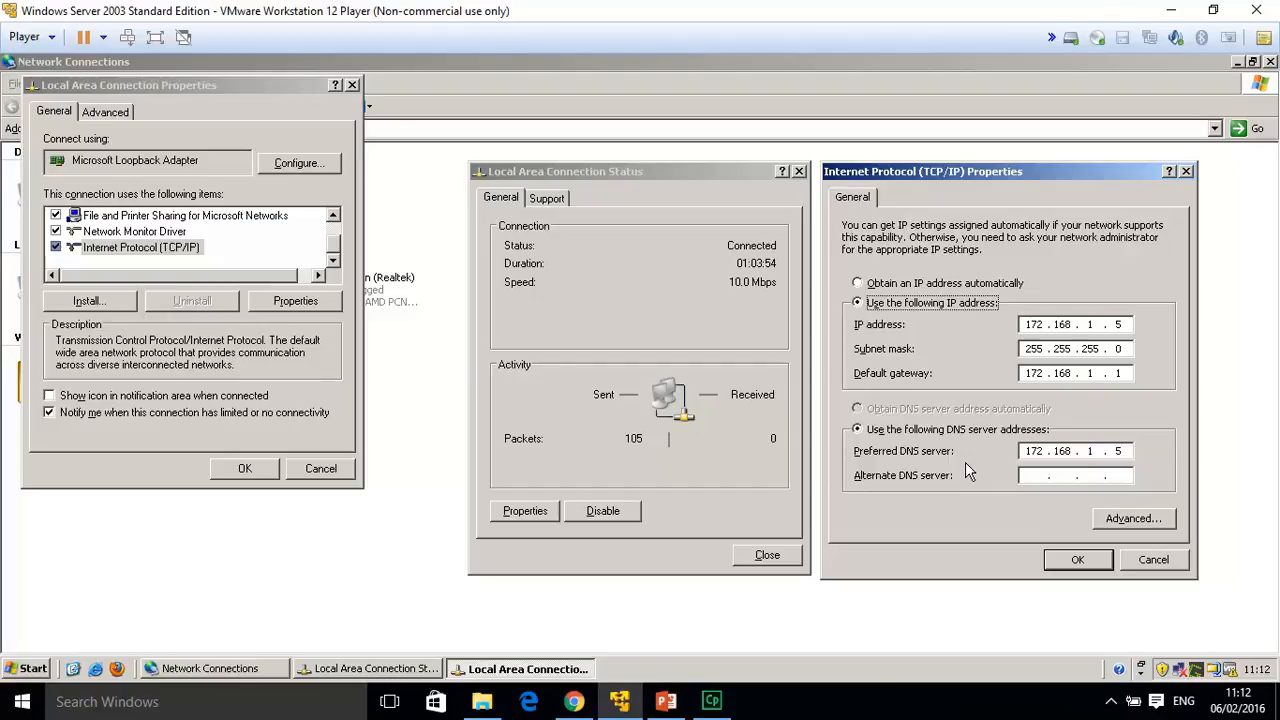
# Save the TCP/IP settings, accepting the multiple-gateway warning, and close the connection windows.
pyautogui.click(1068, 564)
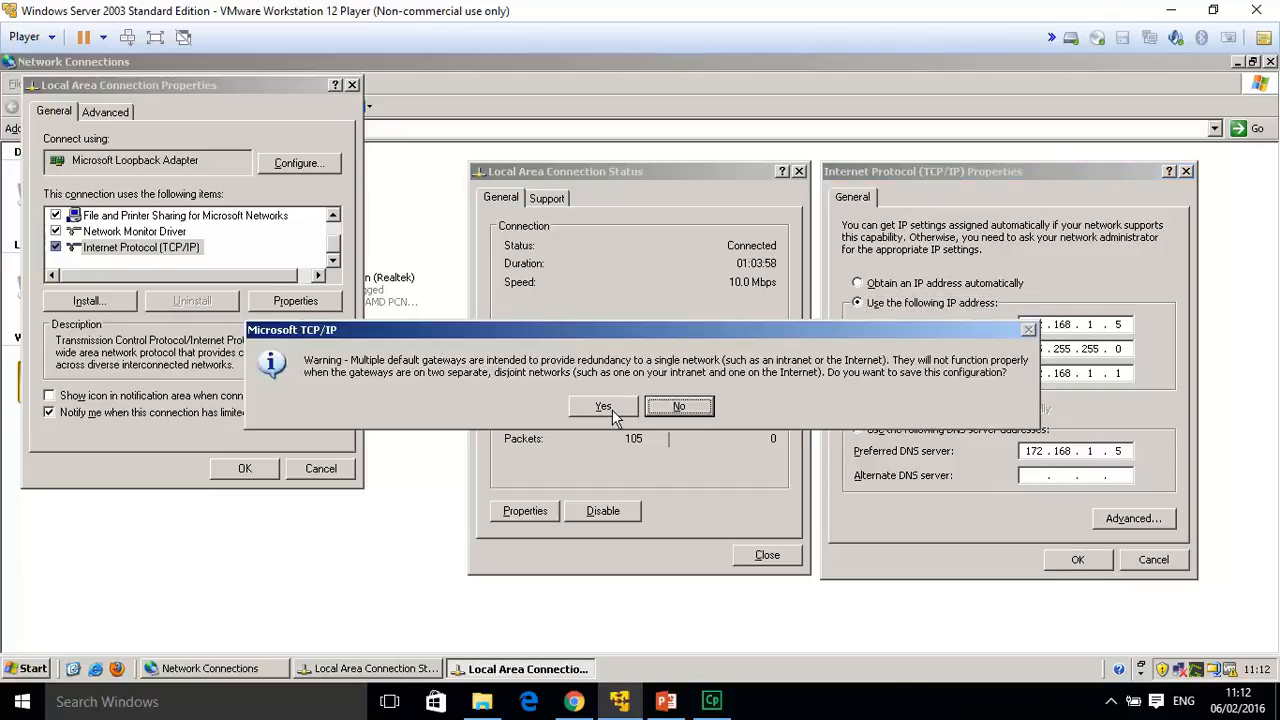
pyautogui.click(607, 406)
pyautogui.click(770, 556)
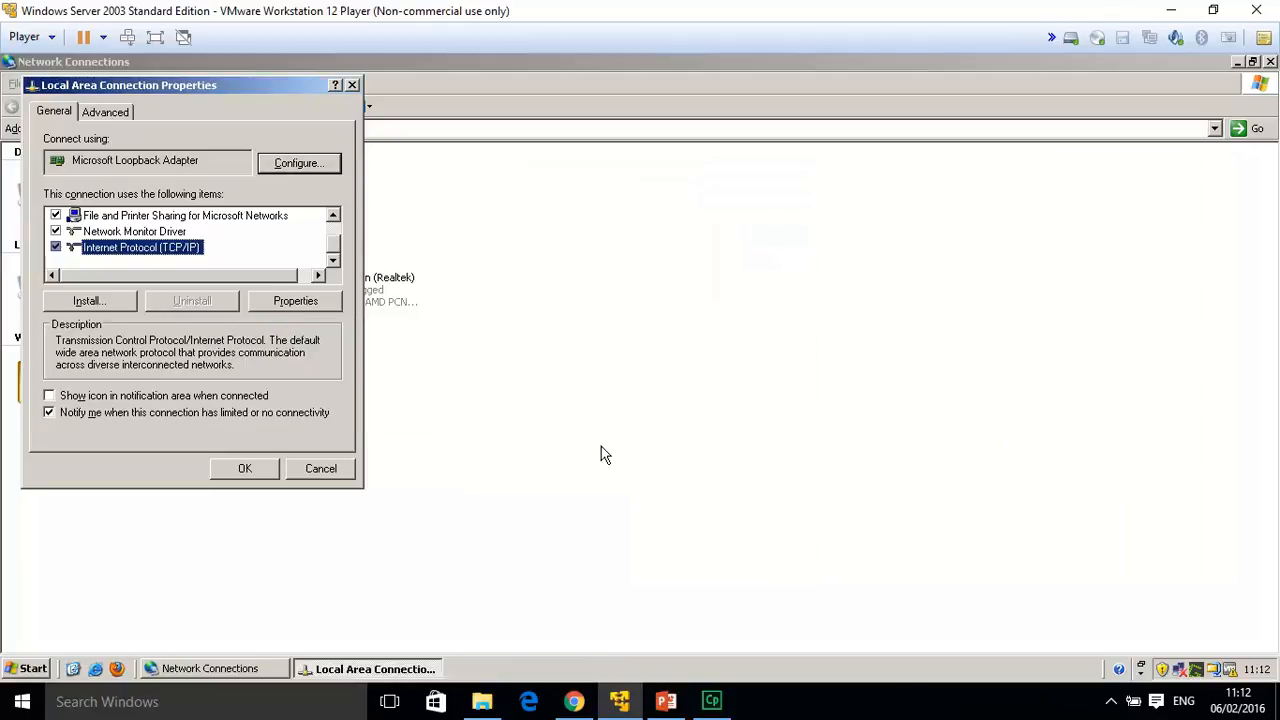
pyautogui.click(352, 85)
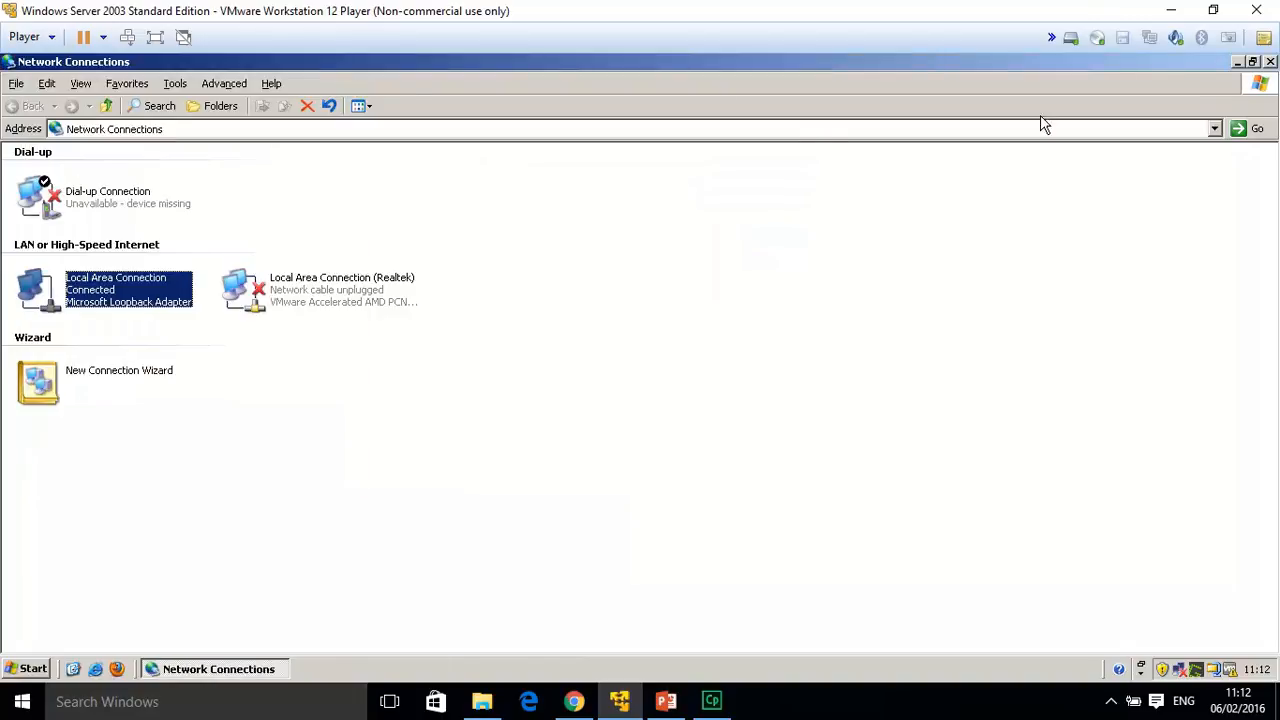
# Close Network Connections and launch DNS from Start > Administrative Tools.
pyautogui.click(1270, 61)
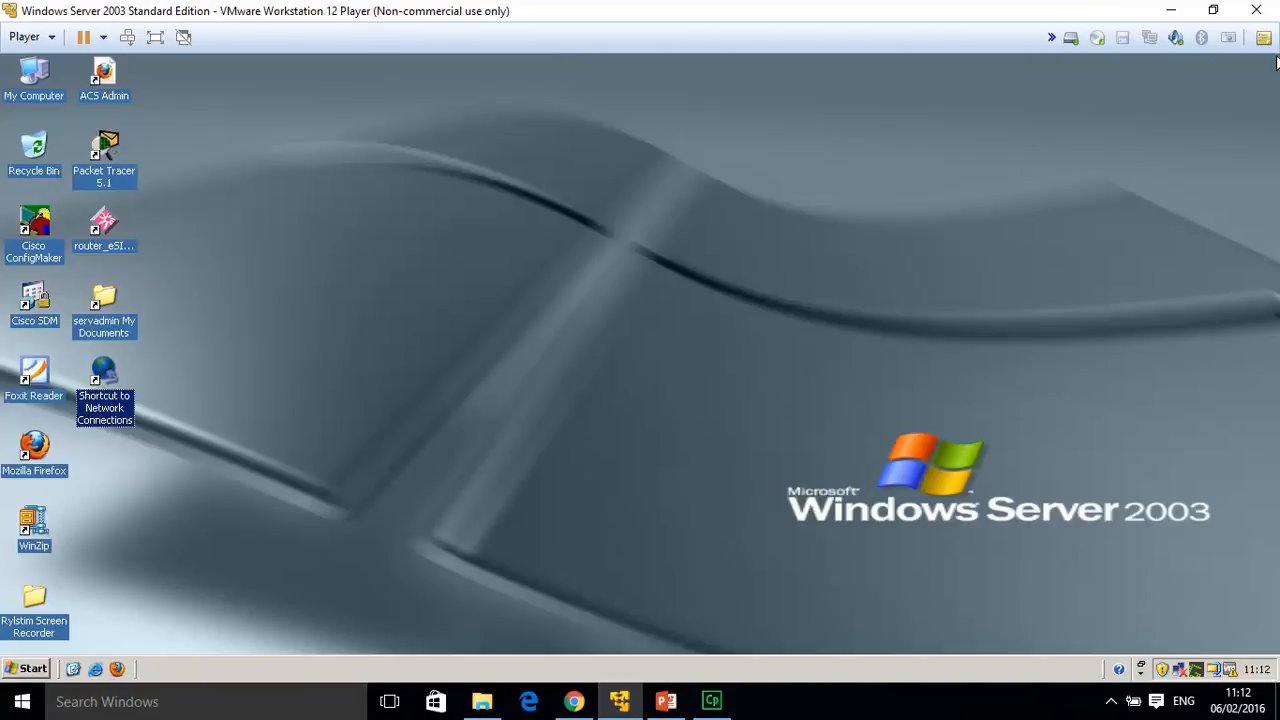
pyautogui.click(24, 669)
pyautogui.moveTo(301, 335)
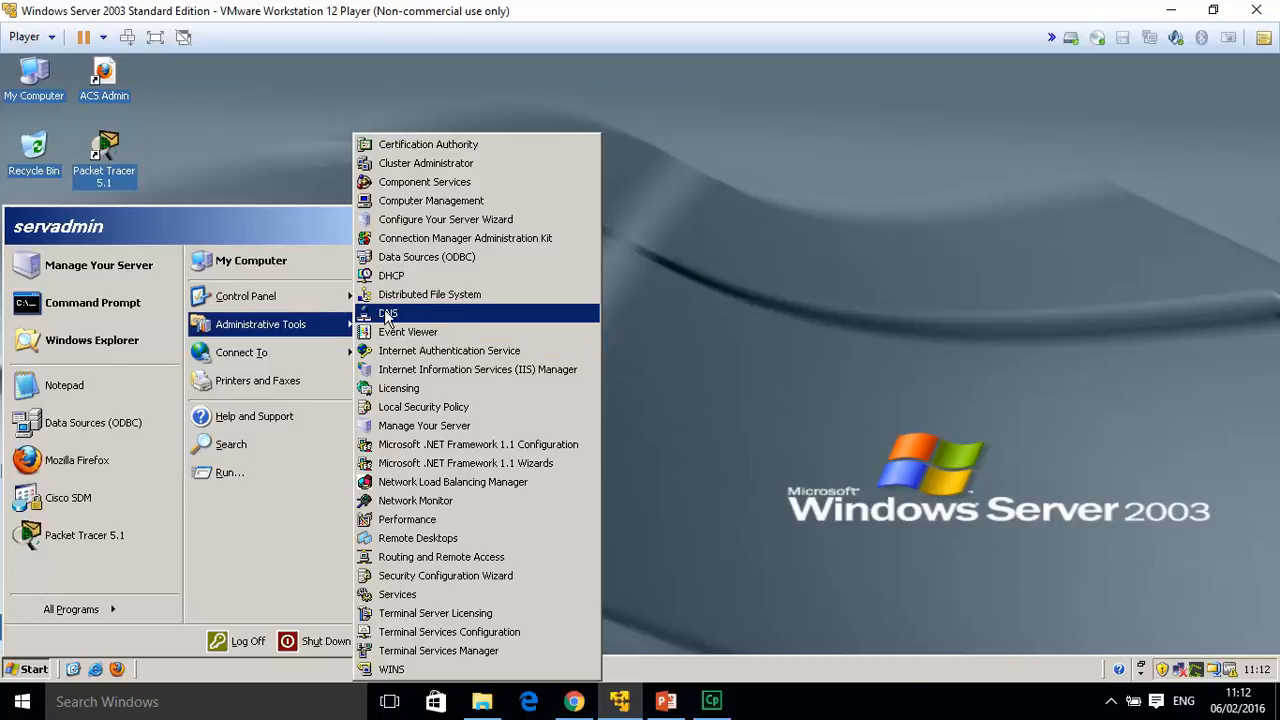
pyautogui.click(401, 316)
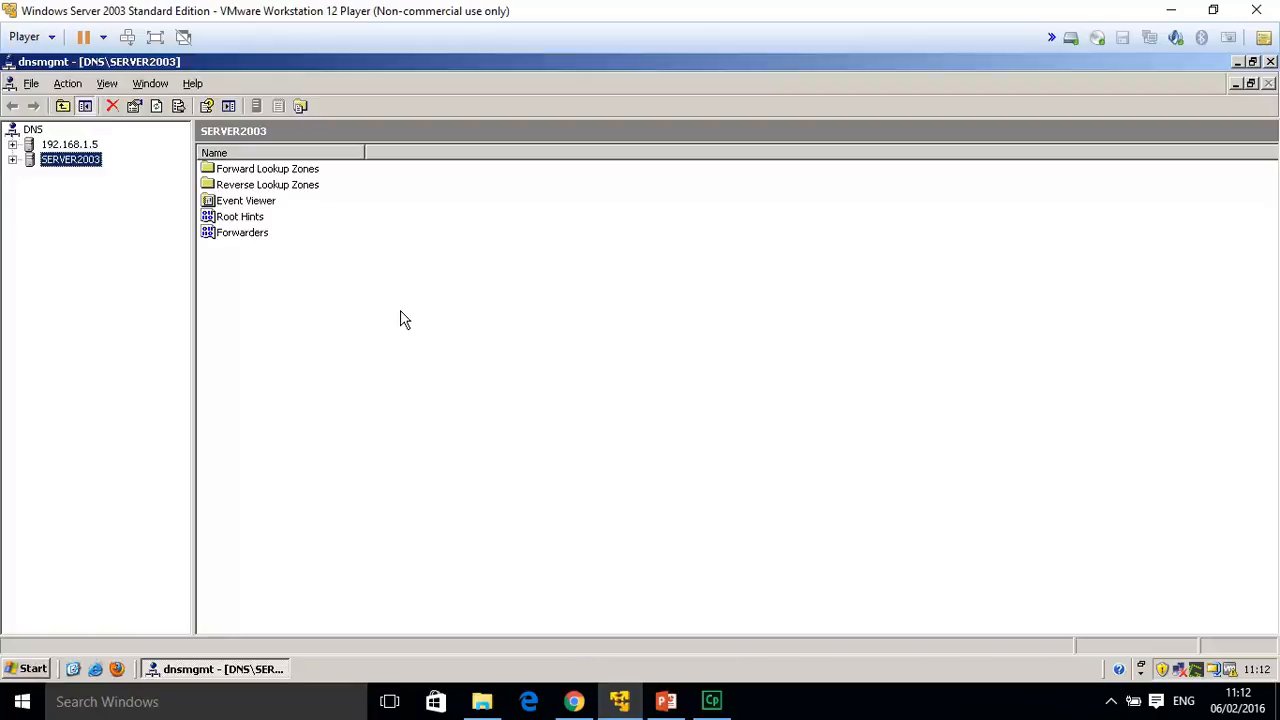
# Create primary forward zone acme.com on SERVER2003, file acme.com.dns, with no dynamic updates.
pyautogui.rightClick(78, 163)
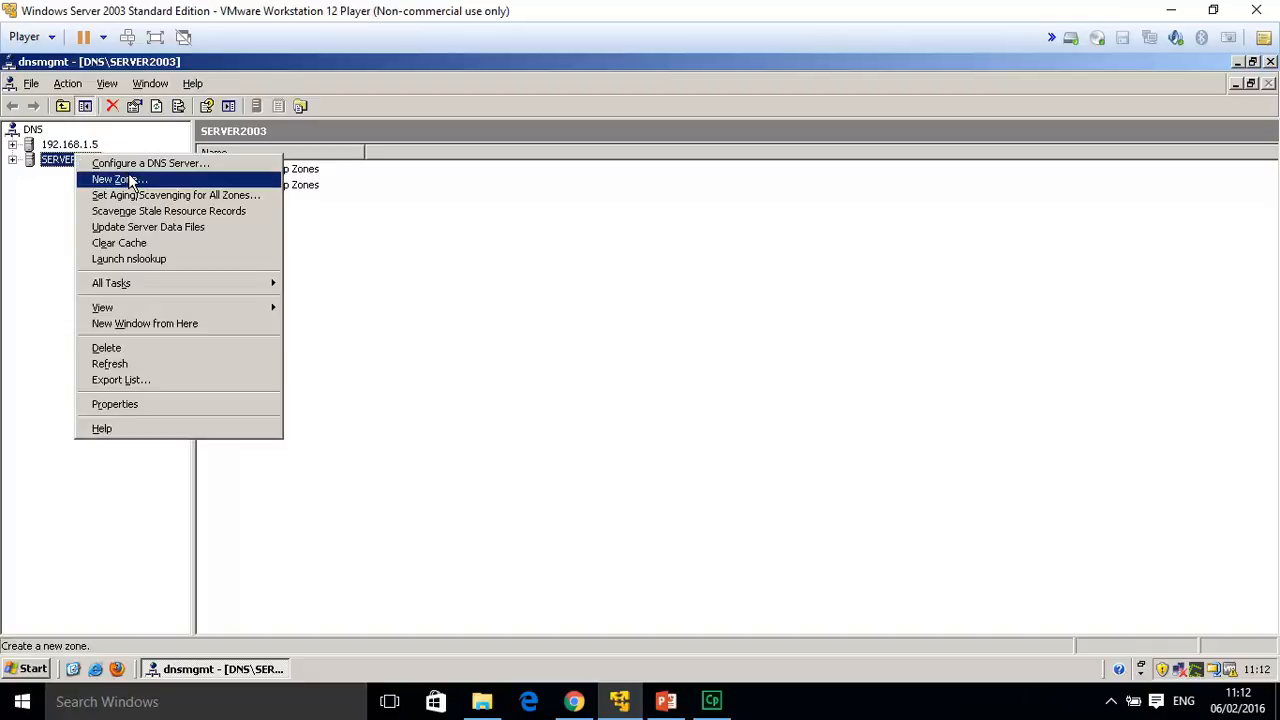
pyautogui.click(128, 180)
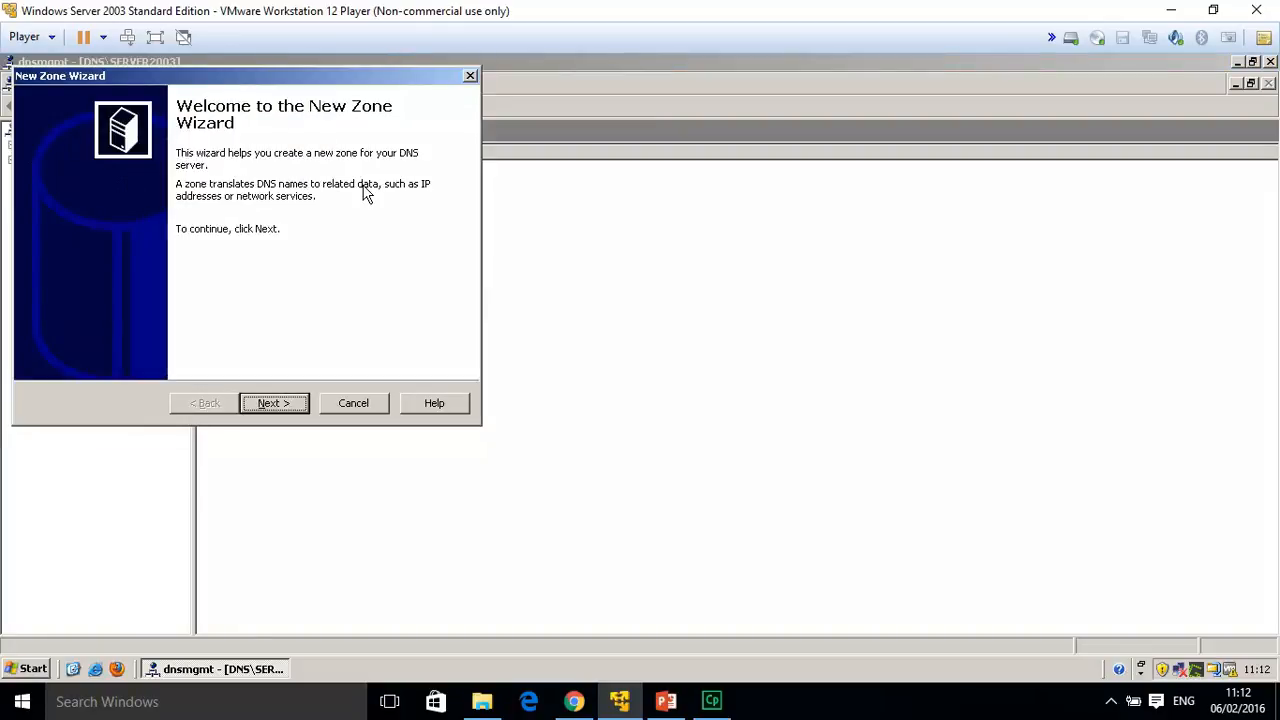
pyautogui.click(277, 407)
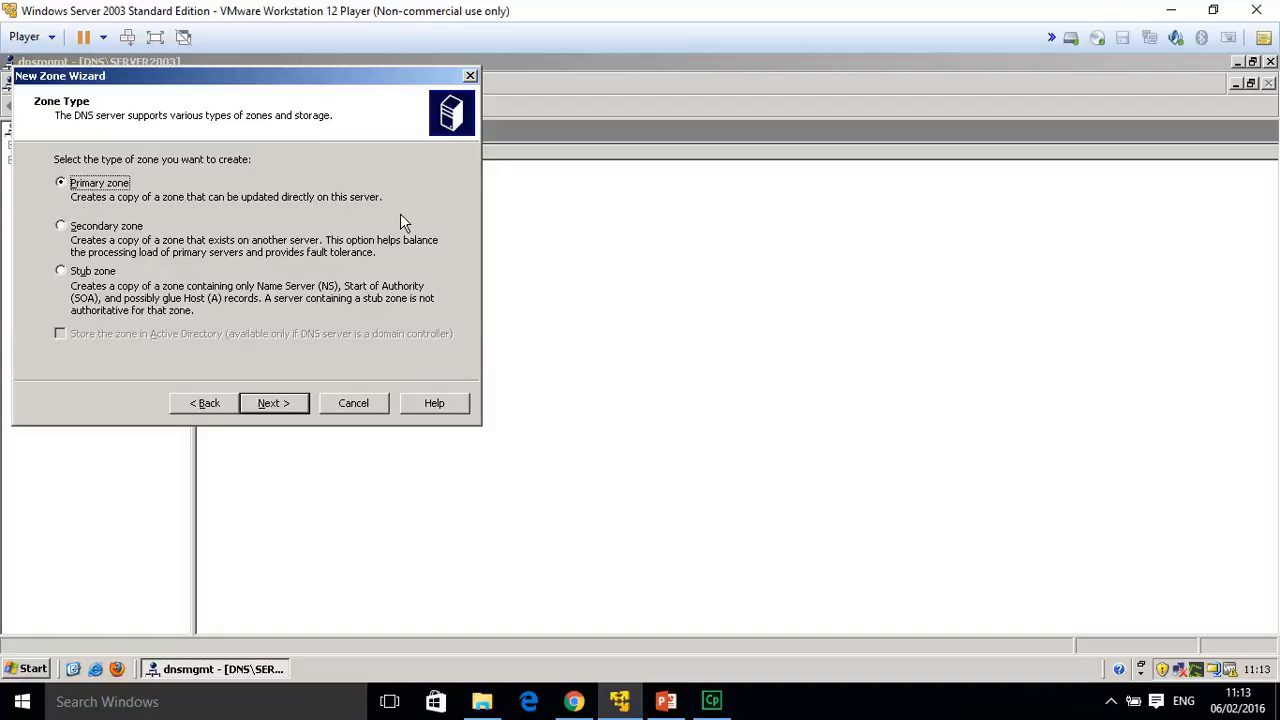
pyautogui.click(274, 404)
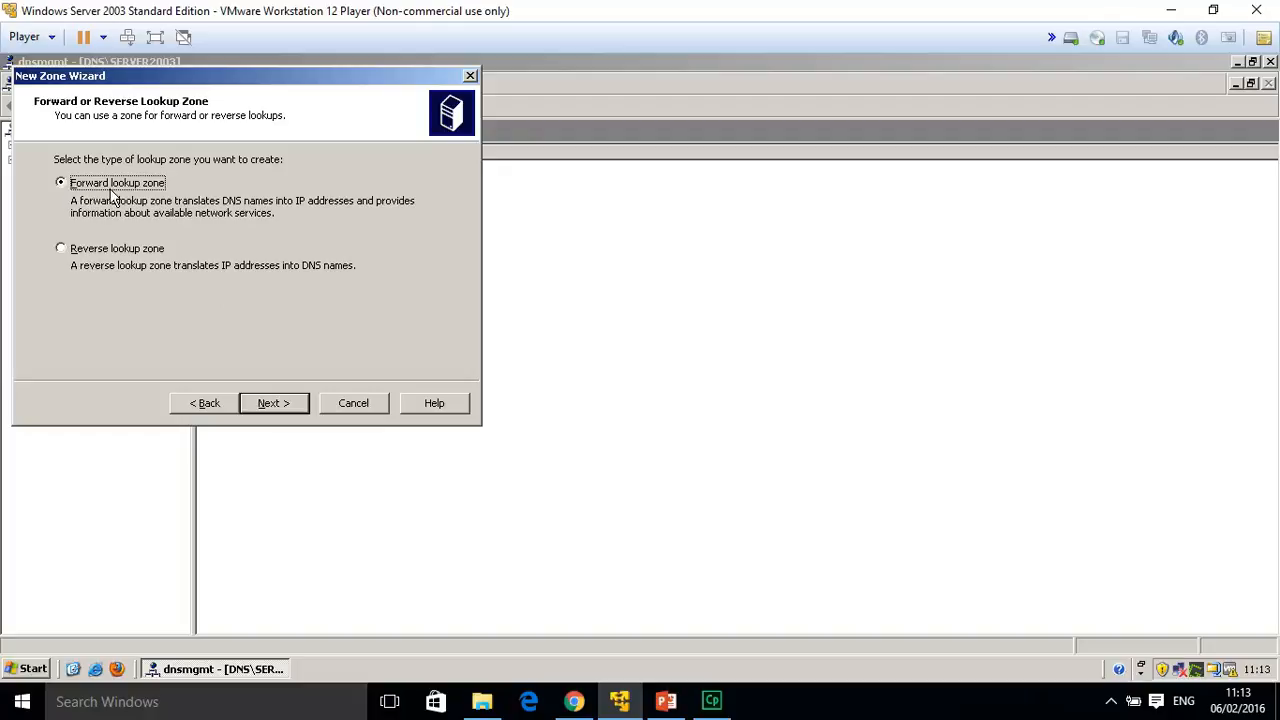
pyautogui.click(273, 404)
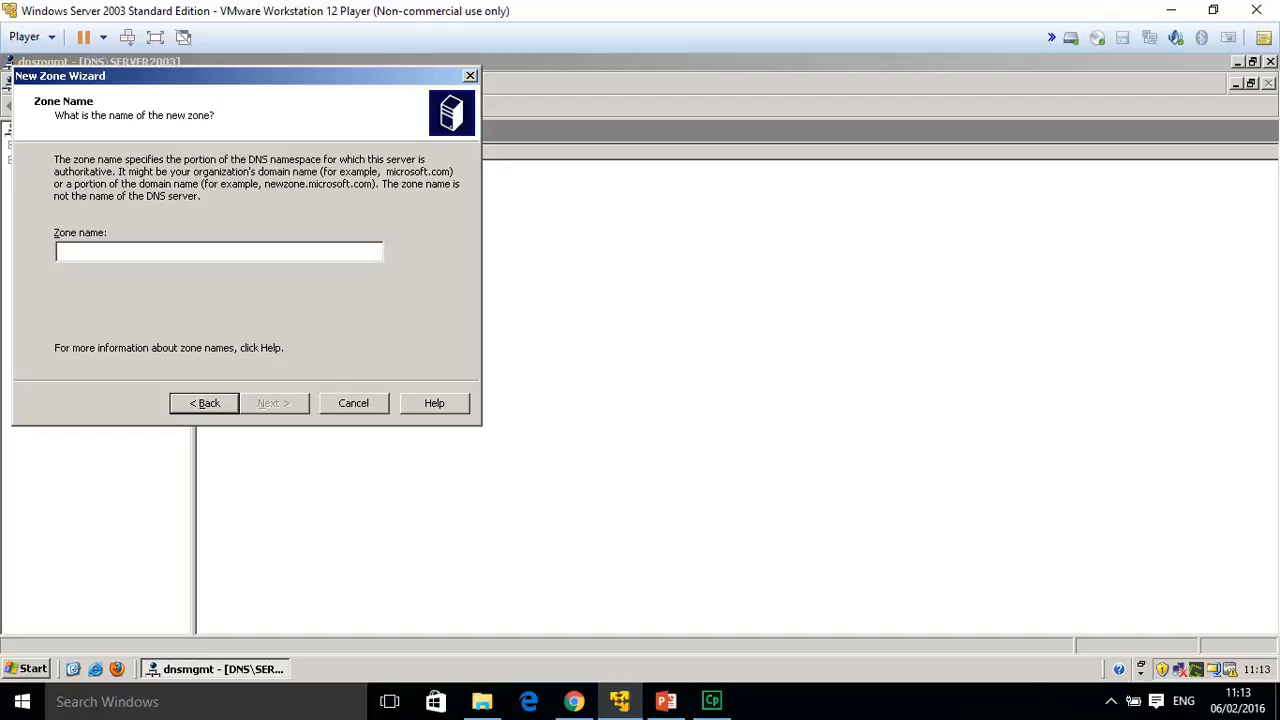
pyautogui.write('a')
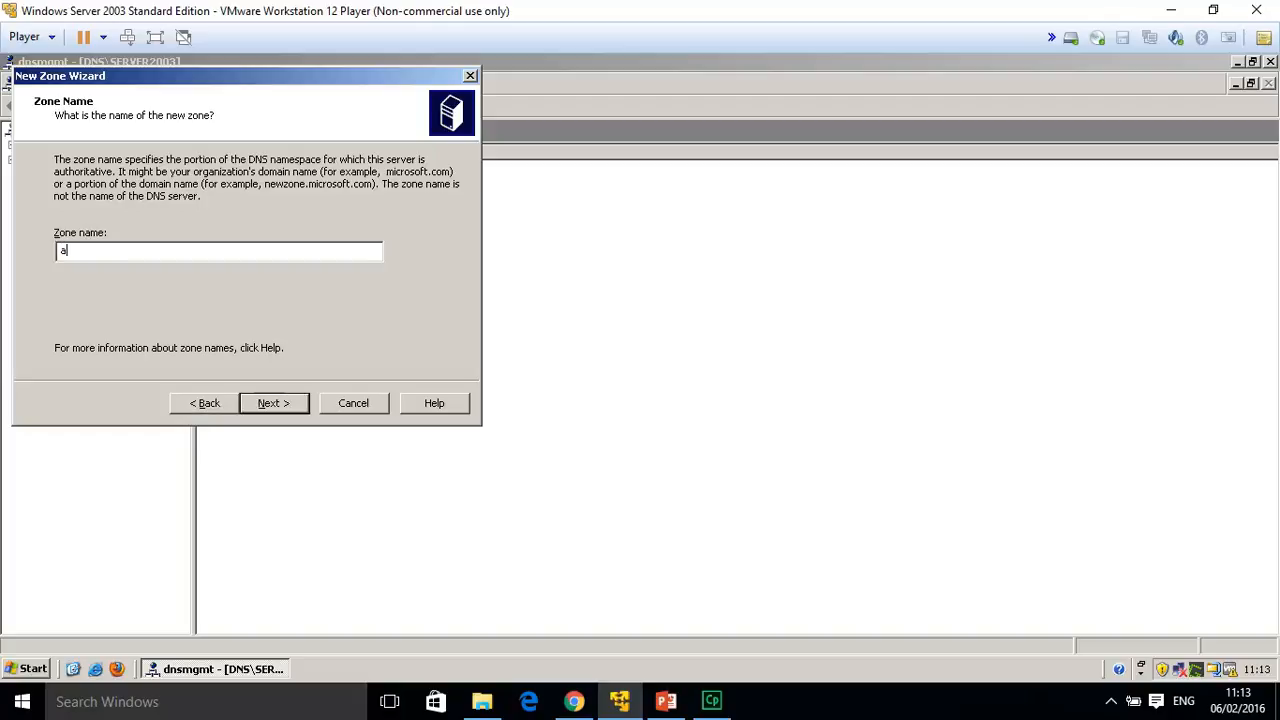
pyautogui.write('cme.com')
pyautogui.click(279, 410)
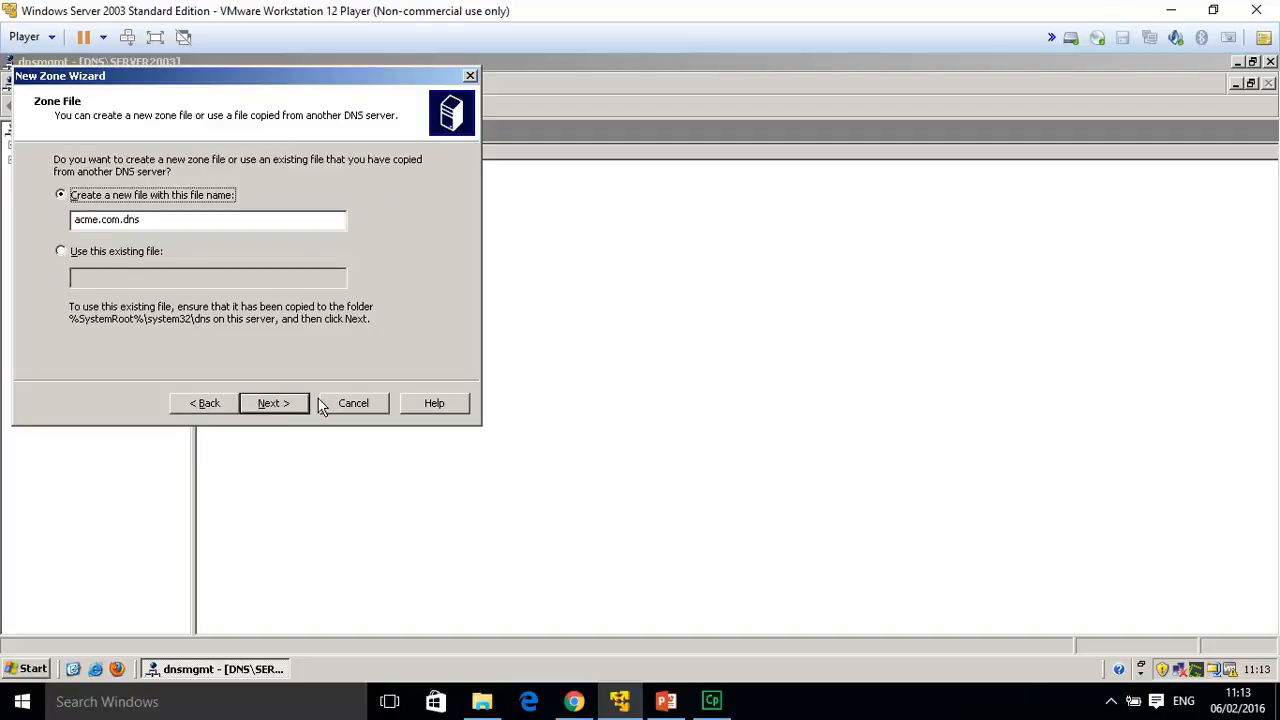
pyautogui.click(284, 410)
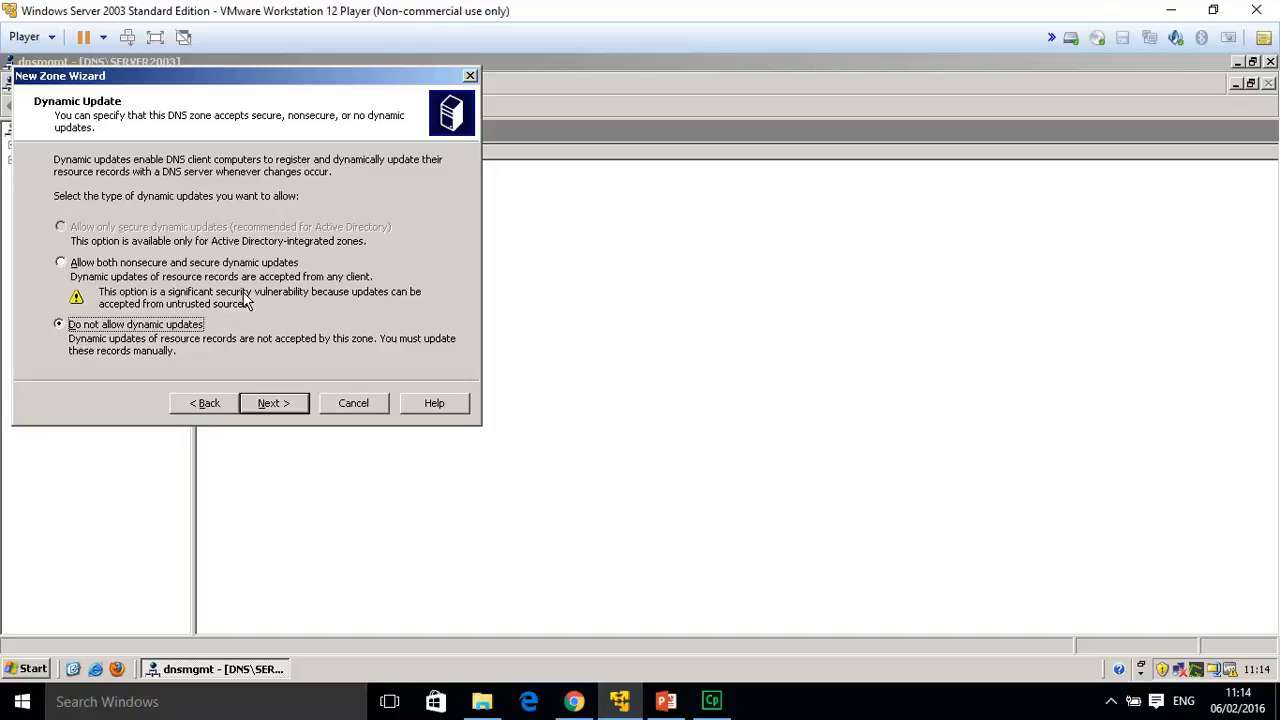
pyautogui.click(274, 404)
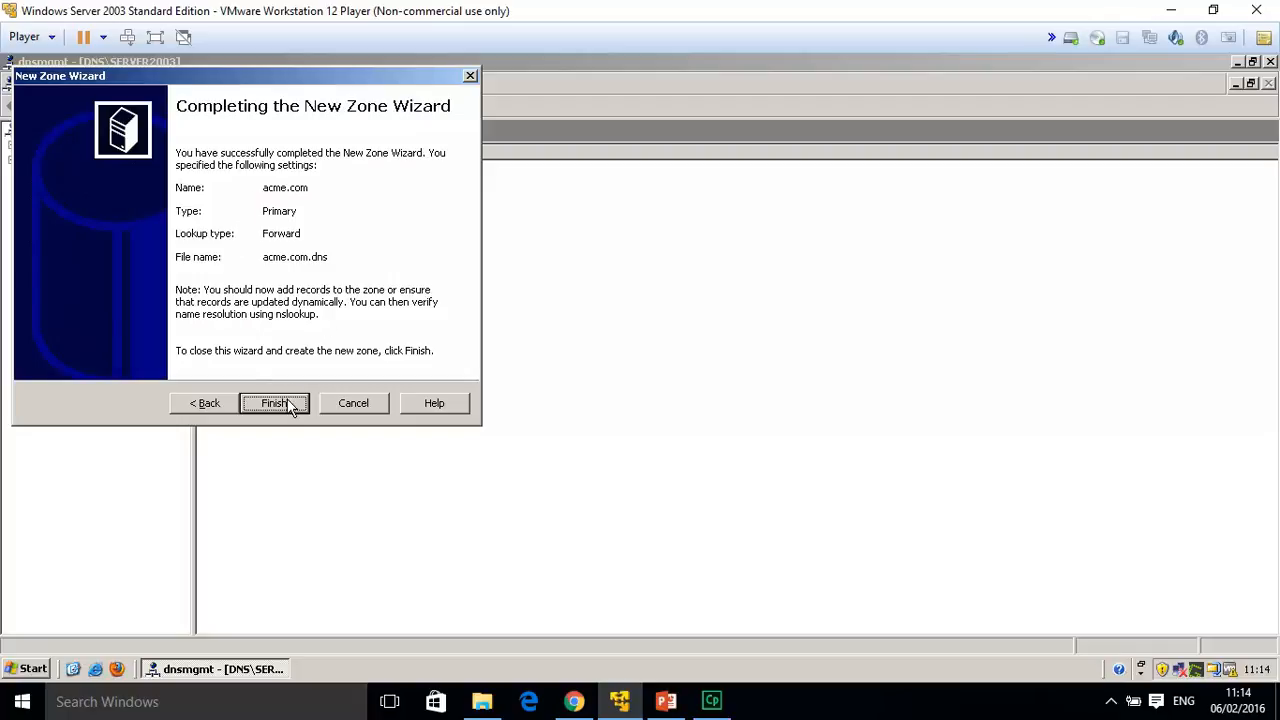
pyautogui.click(288, 405)
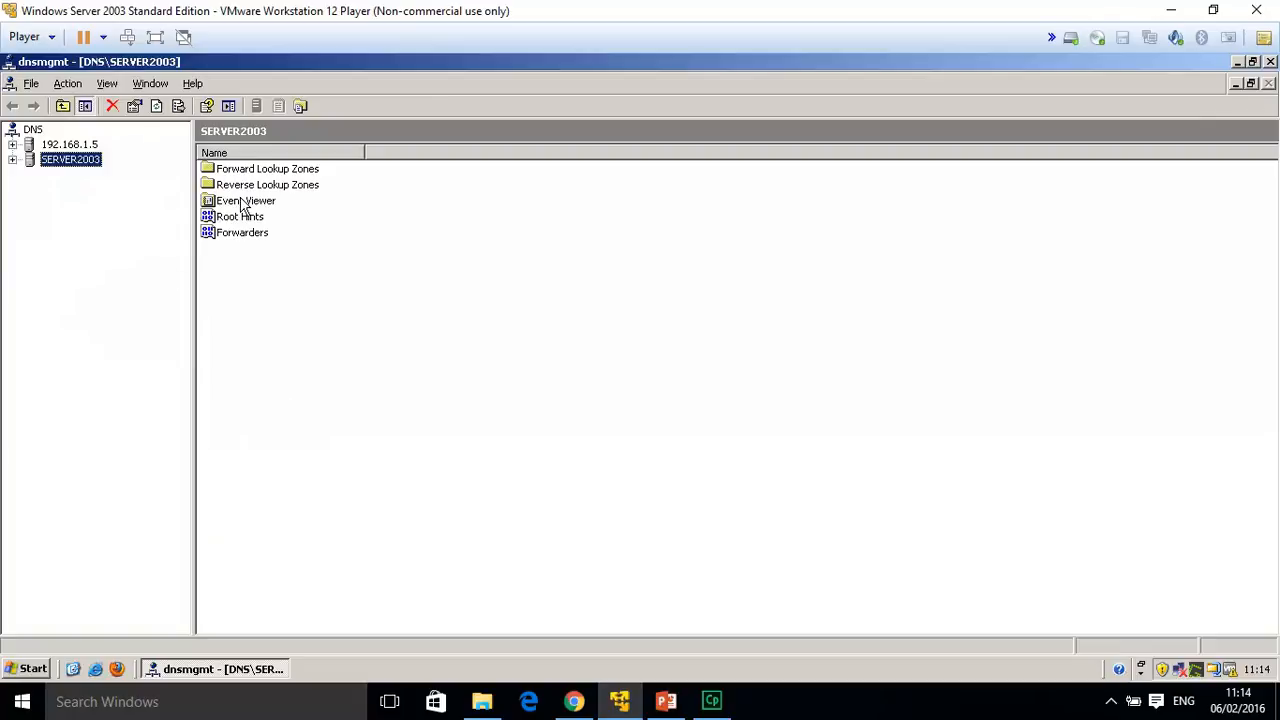
# Expand SERVER2003 > Forward Lookup Zones and open acme.com to view its SOA and NS records.
pyautogui.click(12, 160)
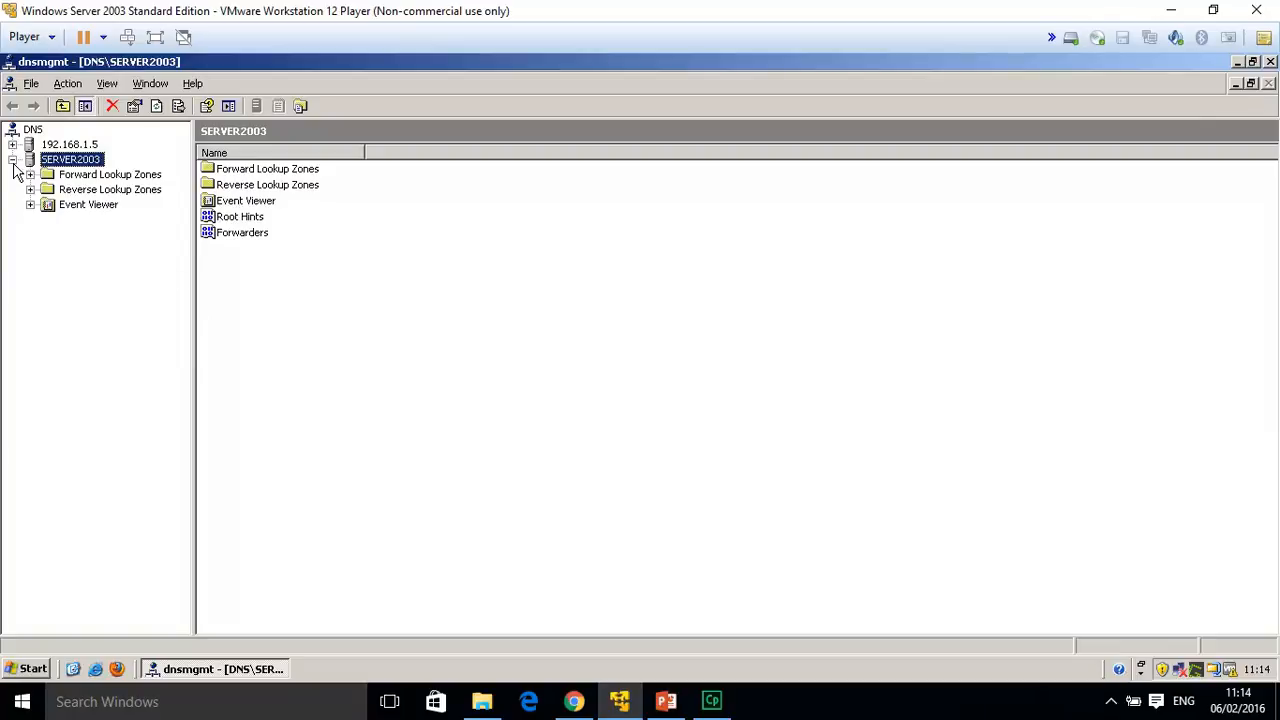
pyautogui.click(110, 178)
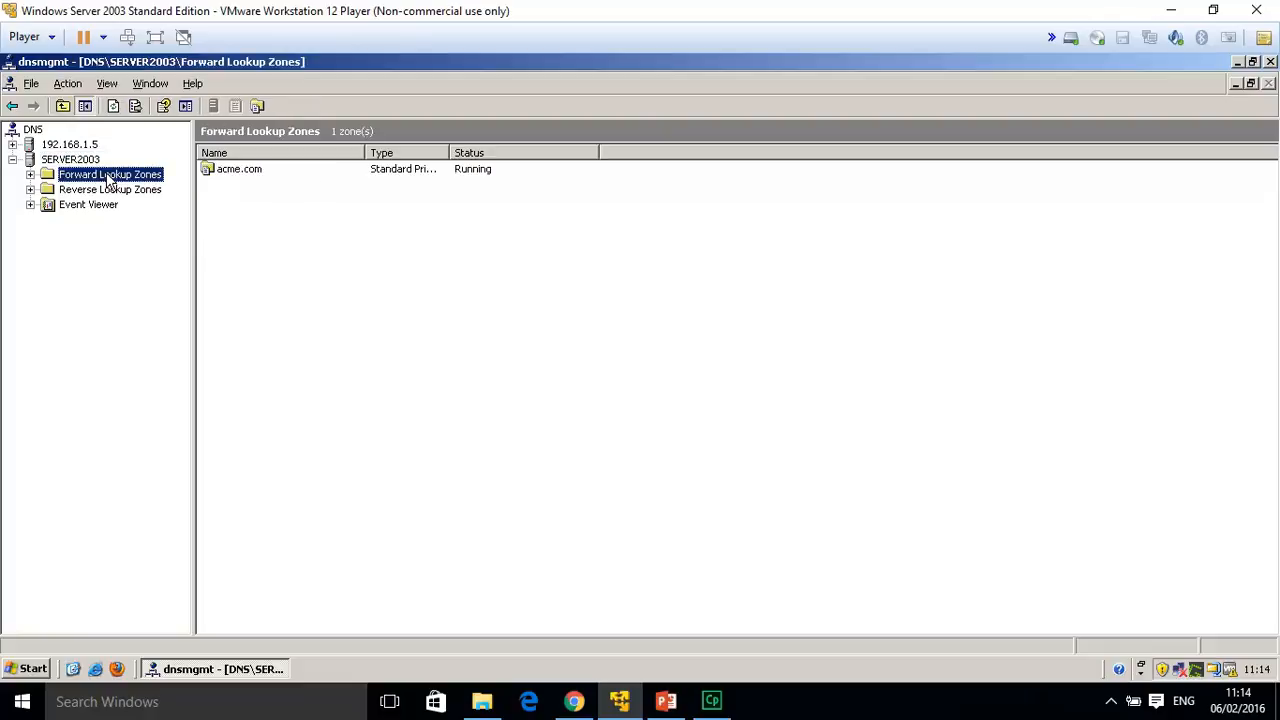
pyautogui.click(255, 172)
pyautogui.doubleClick(255, 172)
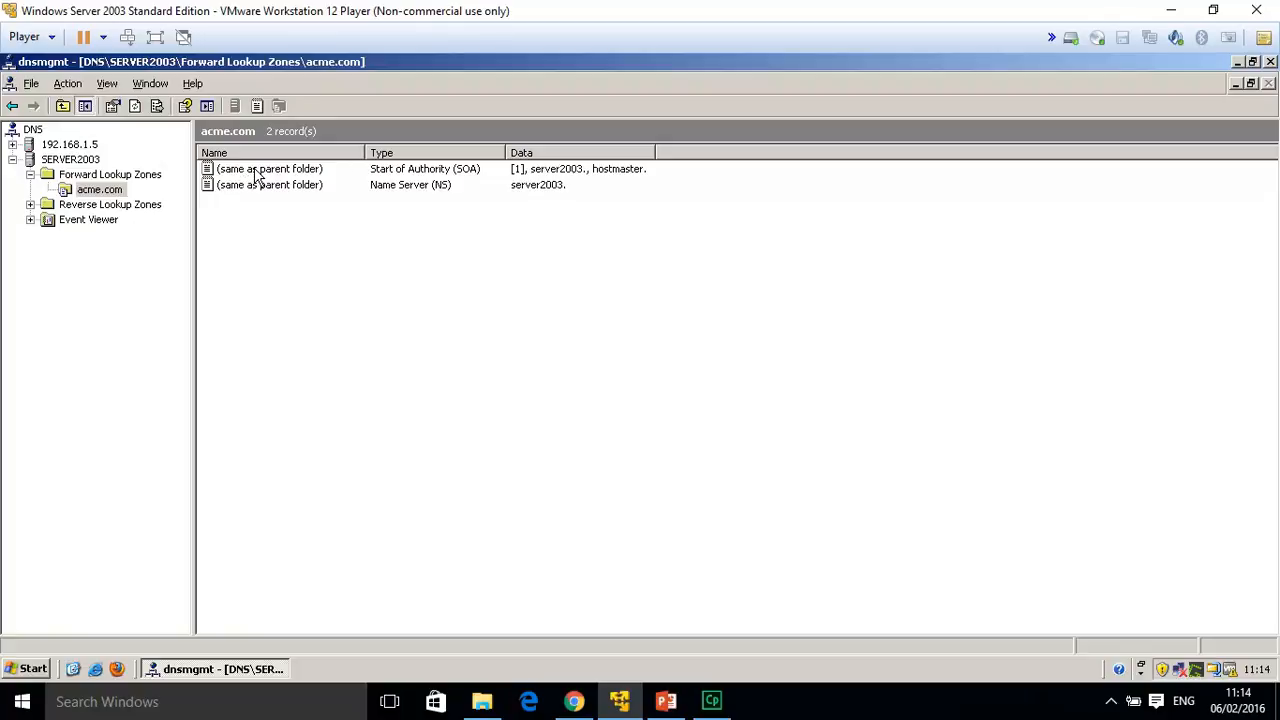
pyautogui.rightClick(266, 187)
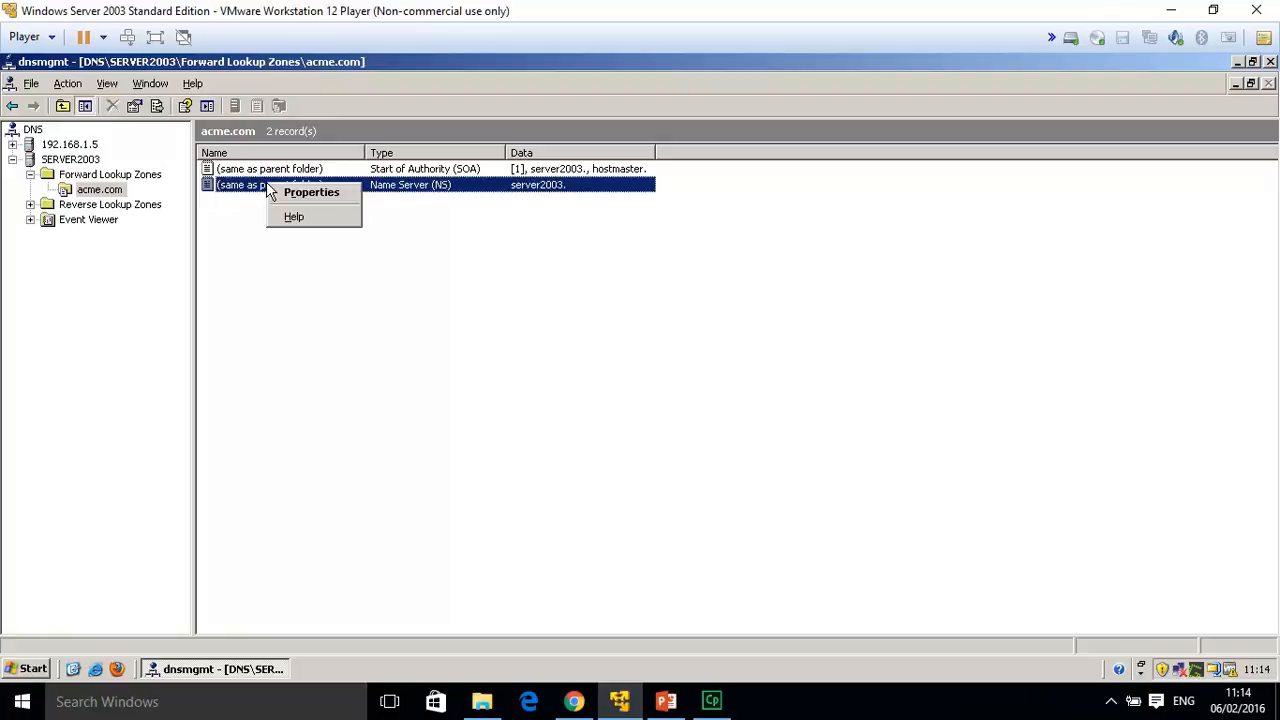
pyautogui.click(245, 268)
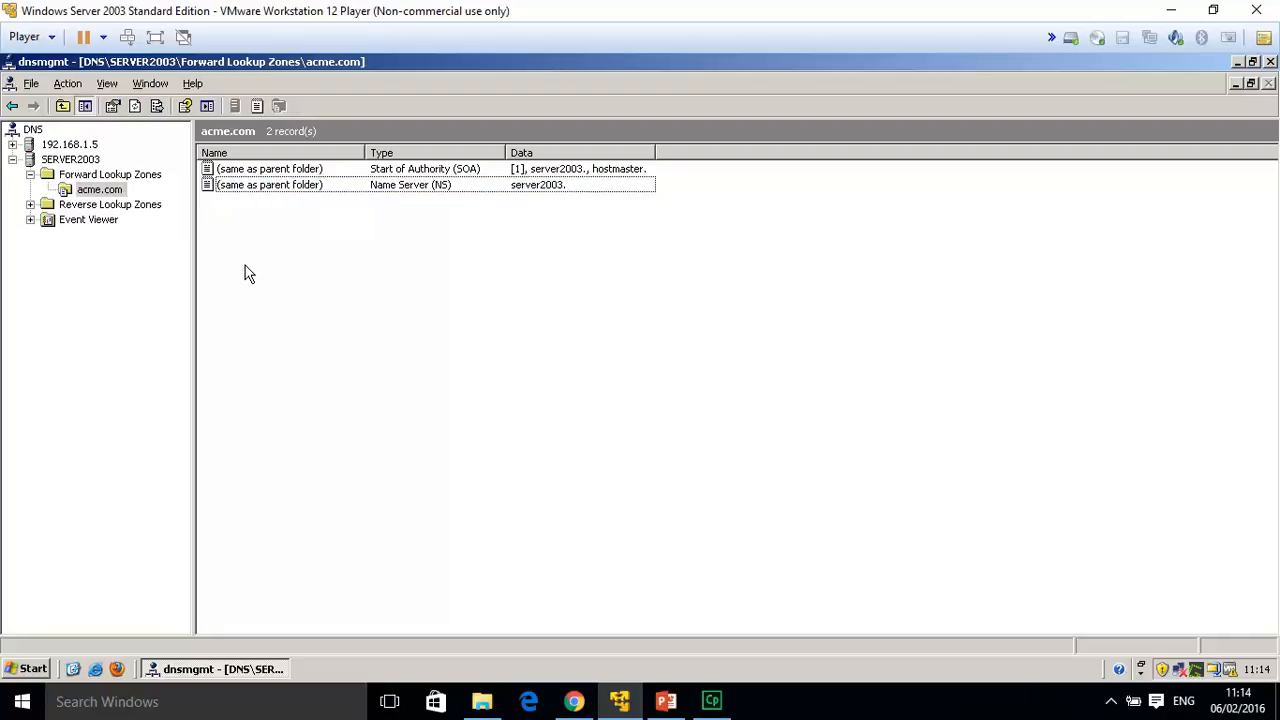
pyautogui.rightClick(107, 191)
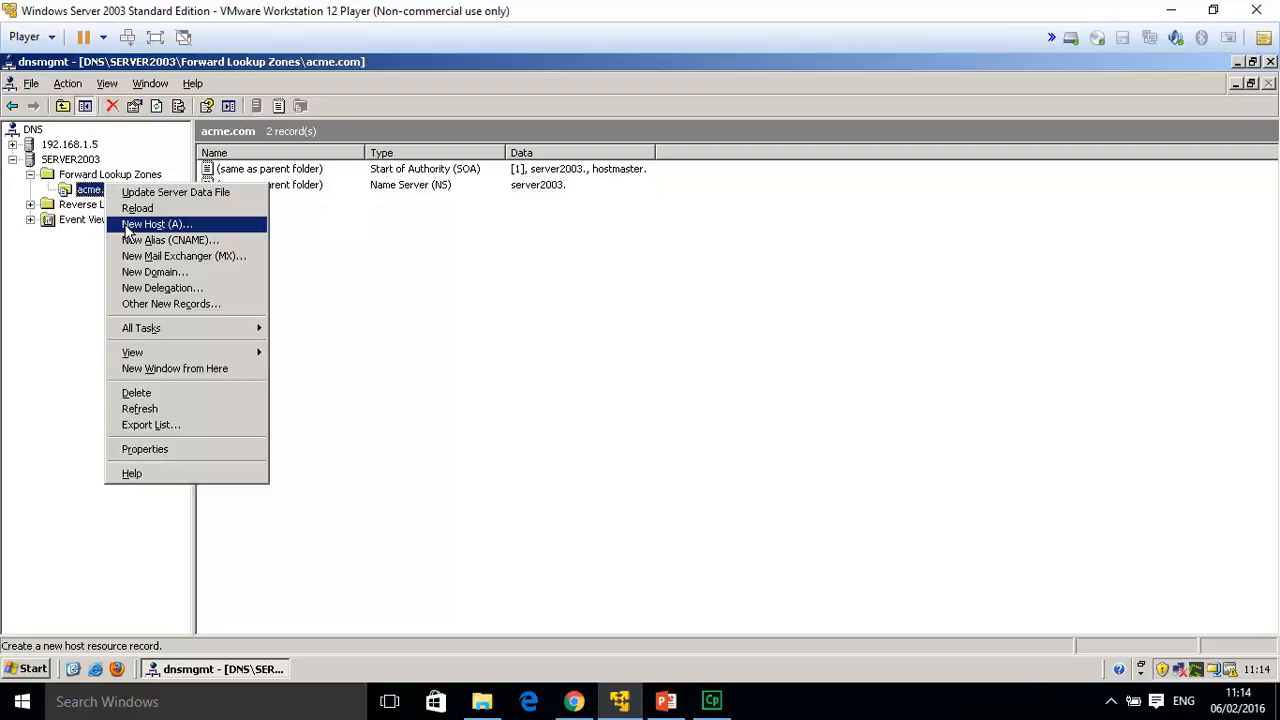
# Add host (A) record workstatio10 with IP 172.168.1.5 to acme.com.
pyautogui.click(159, 227)
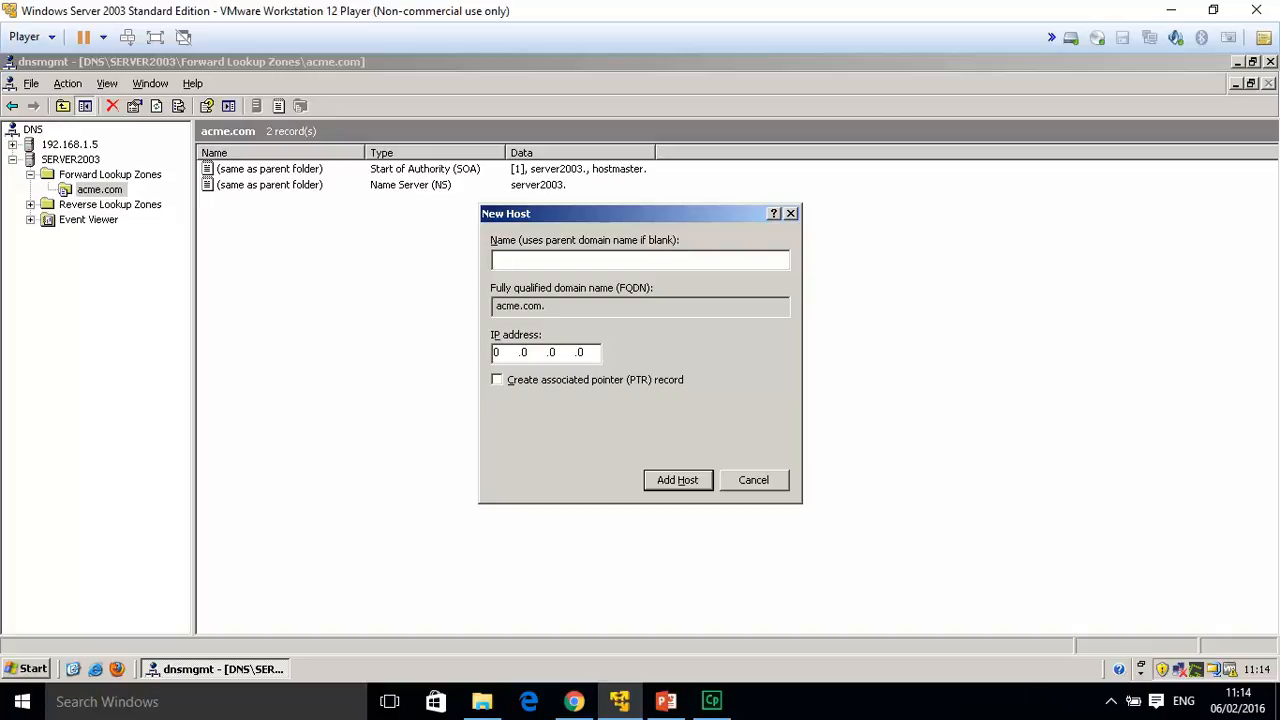
pyautogui.write('workstatio10')
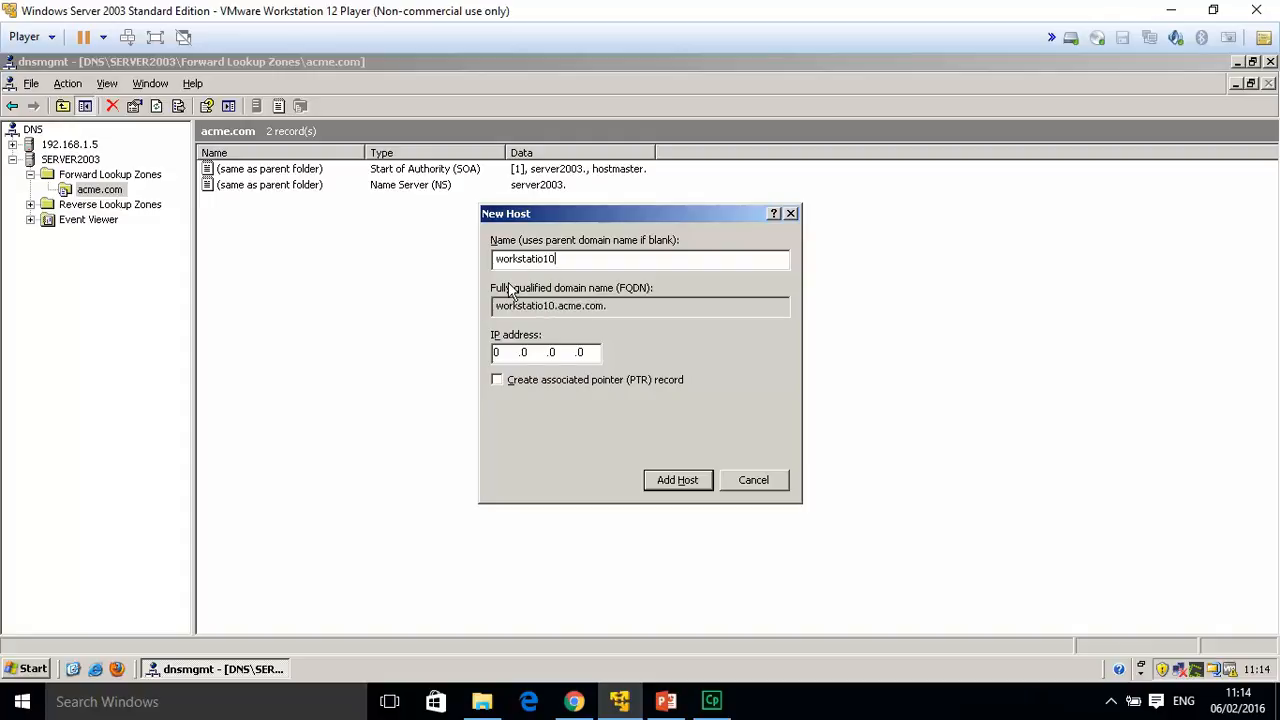
pyautogui.write('172')
pyautogui.write('168')
pyautogui.write('1')
pyautogui.write('5')
pyautogui.click(675, 481)
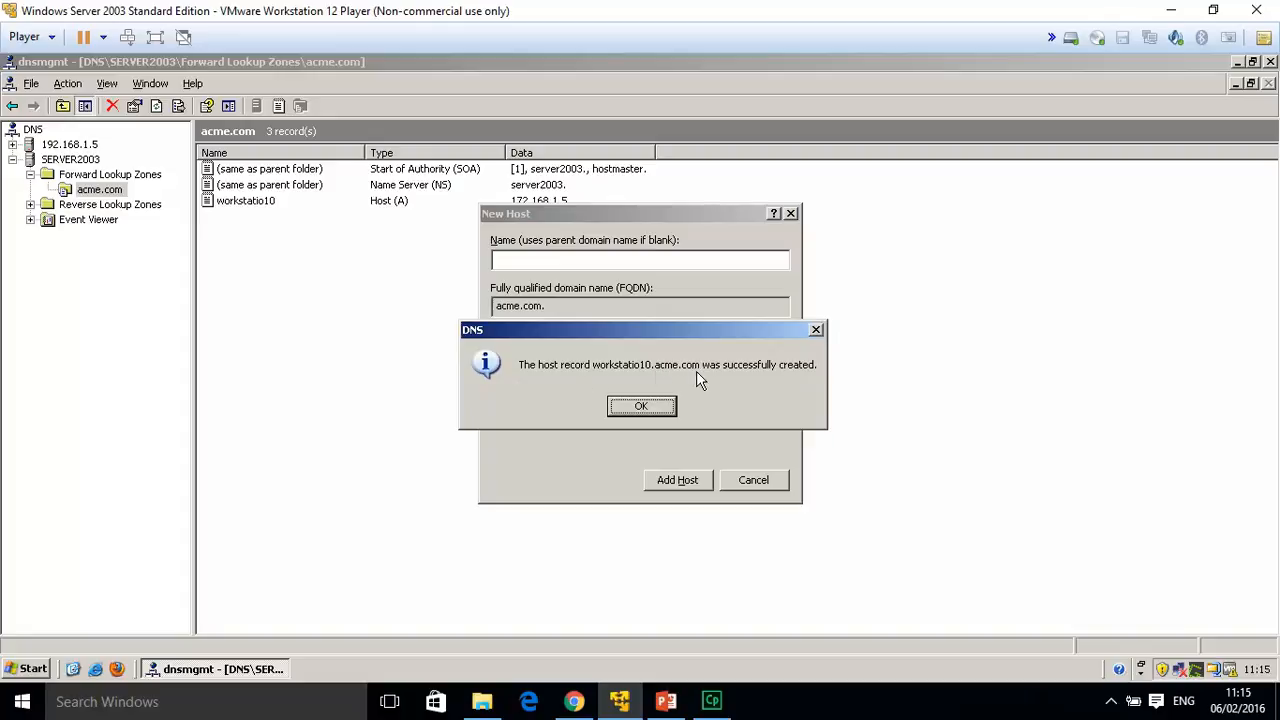
pyautogui.click(652, 410)
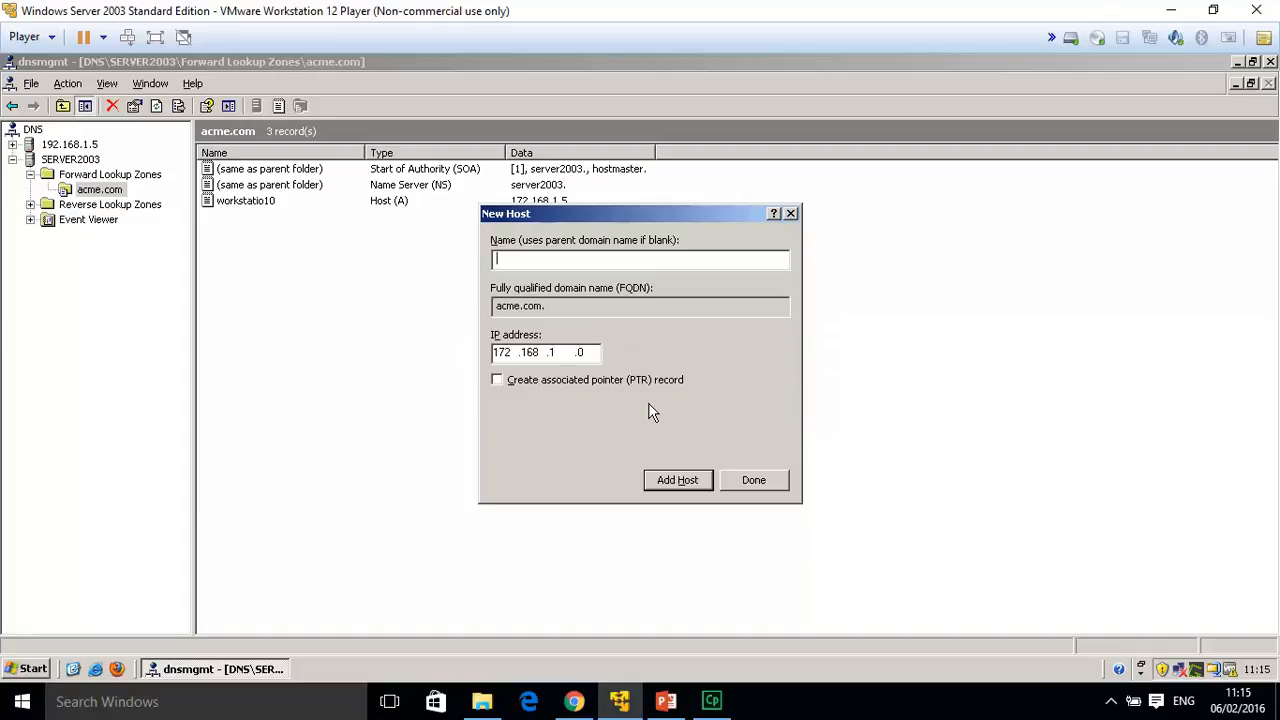
# Try adding host 'server 1' at 172.168.1.77, then dismiss the creation error.
pyautogui.write('server 1')
pyautogui.click(598, 353)
pyautogui.press('BackSpace')
pyautogui.write('77')
pyautogui.click(677, 481)
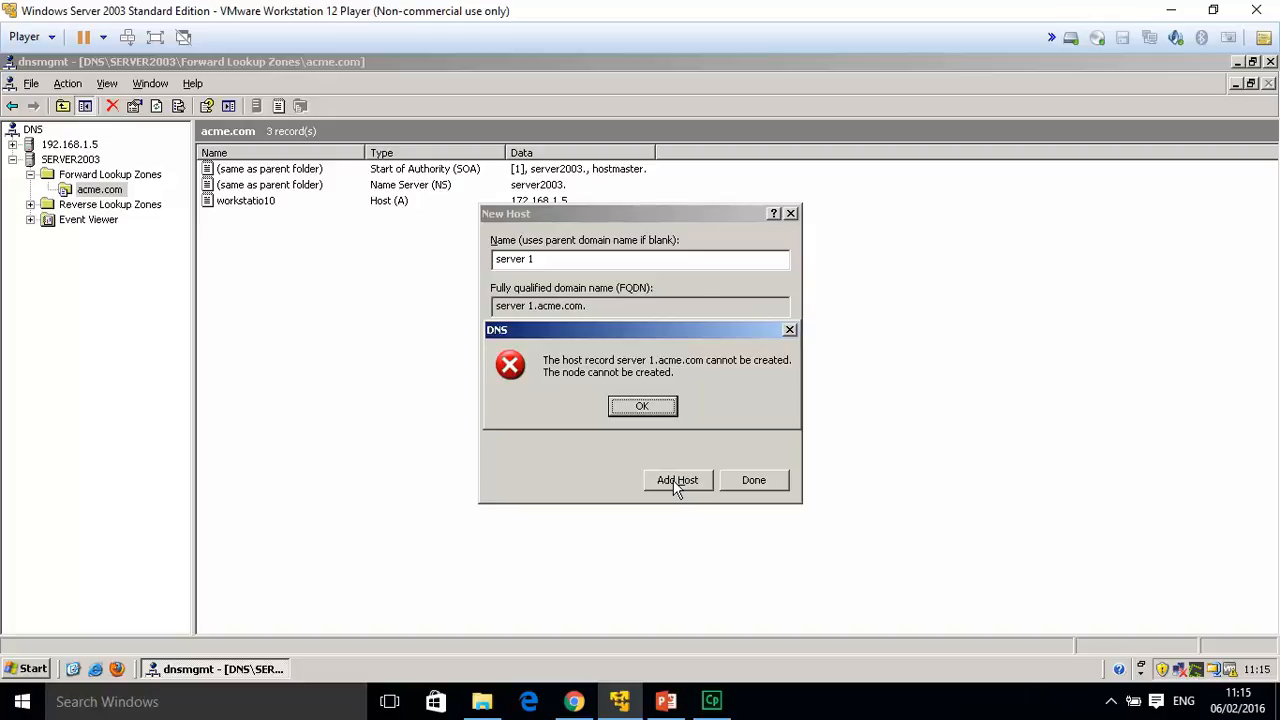
pyautogui.click(645, 407)
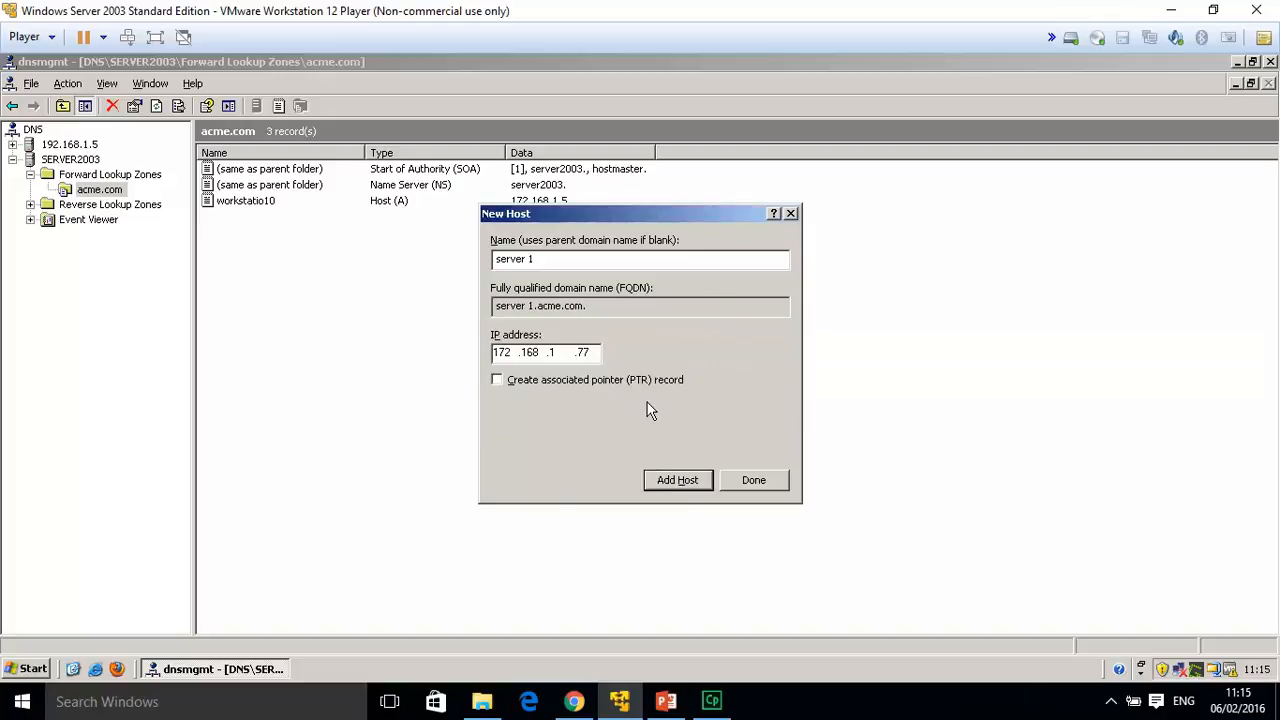
# Correct the last octet to 2, add server1 at 172.168.1.2, and close the form.
pyautogui.press('BackSpace')
pyautogui.press('BackSpace')
pyautogui.write('2')
pyautogui.click(672, 484)
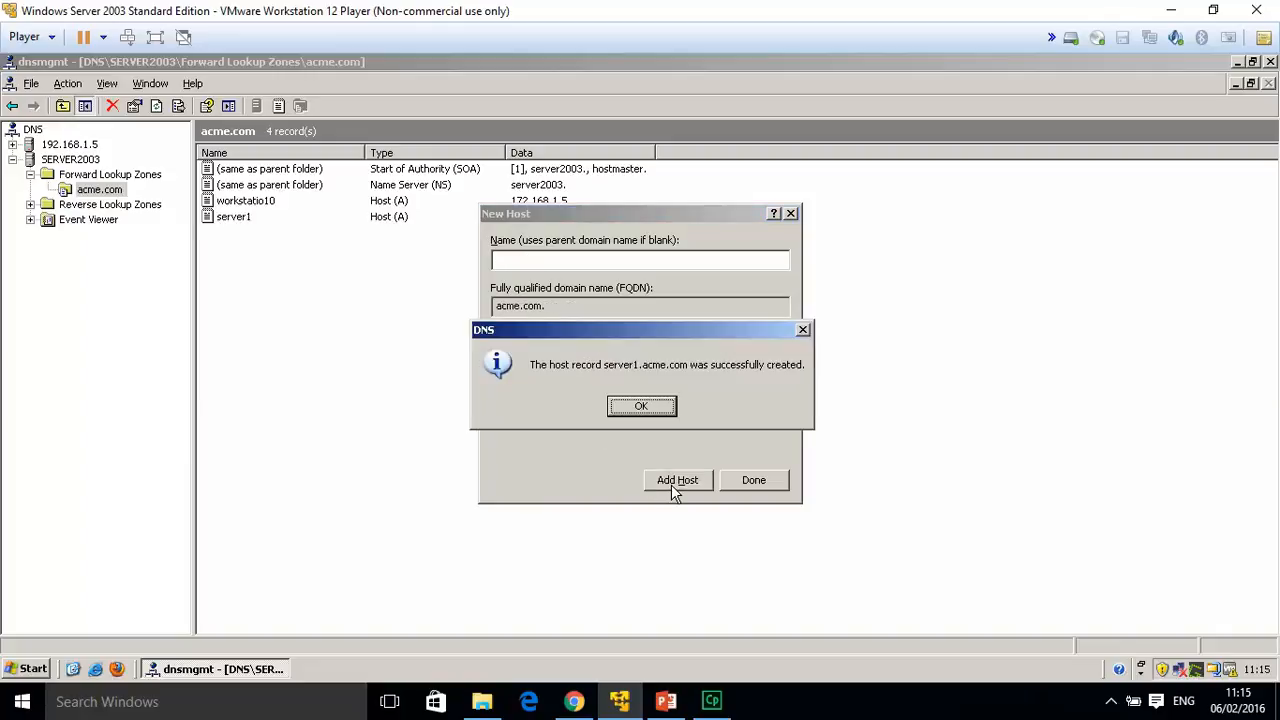
pyautogui.click(651, 410)
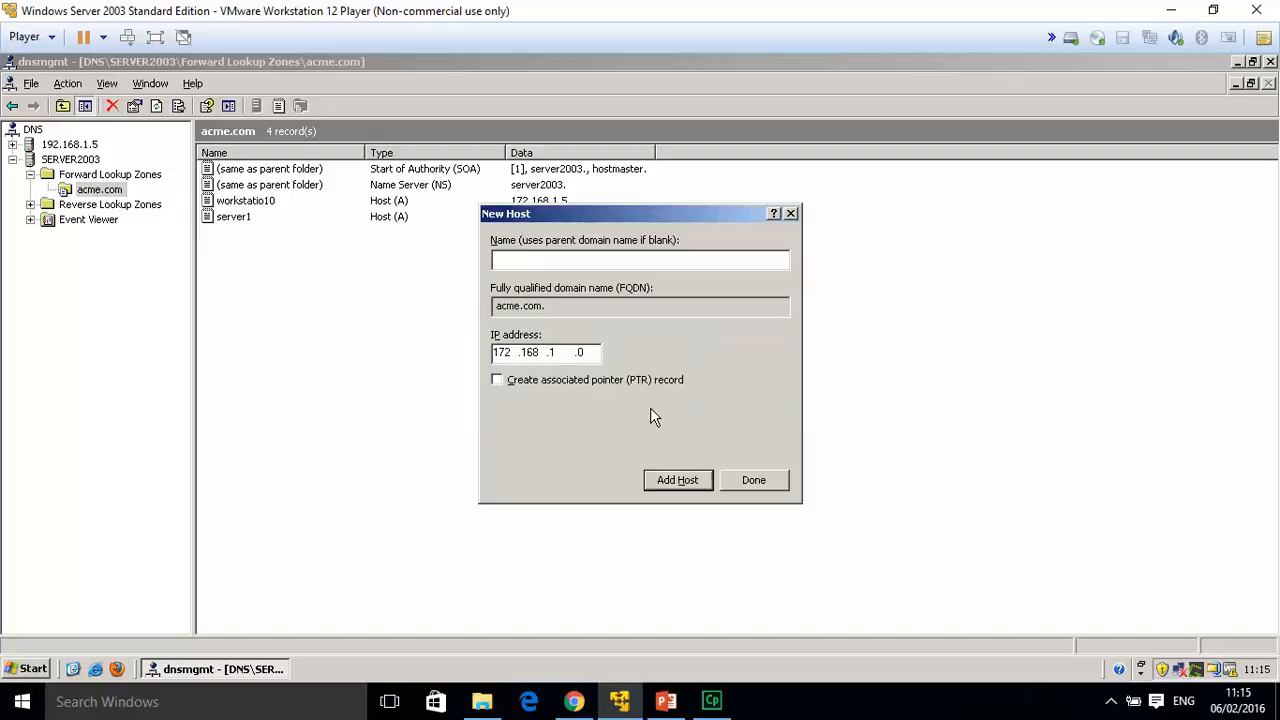
pyautogui.click(790, 215)
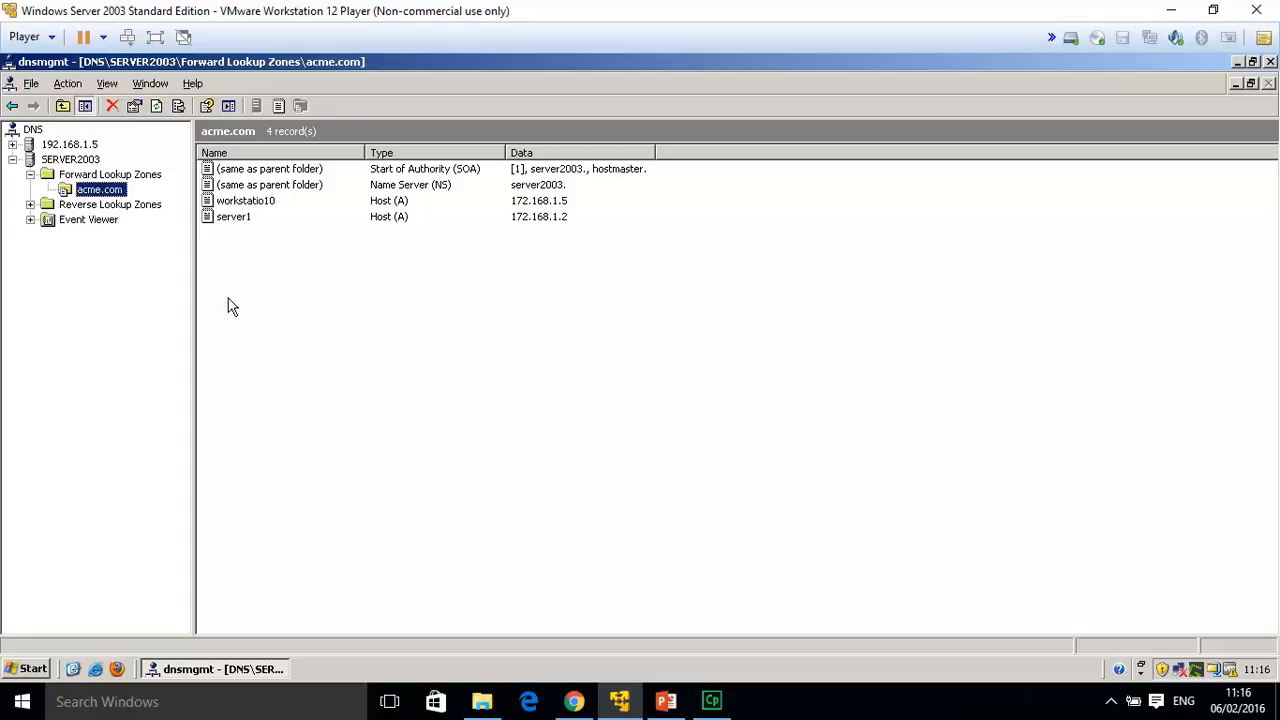
# Create a primary reverse lookup zone for network 172.168.1 with default file and no dynamic updates.
pyautogui.click(134, 214)
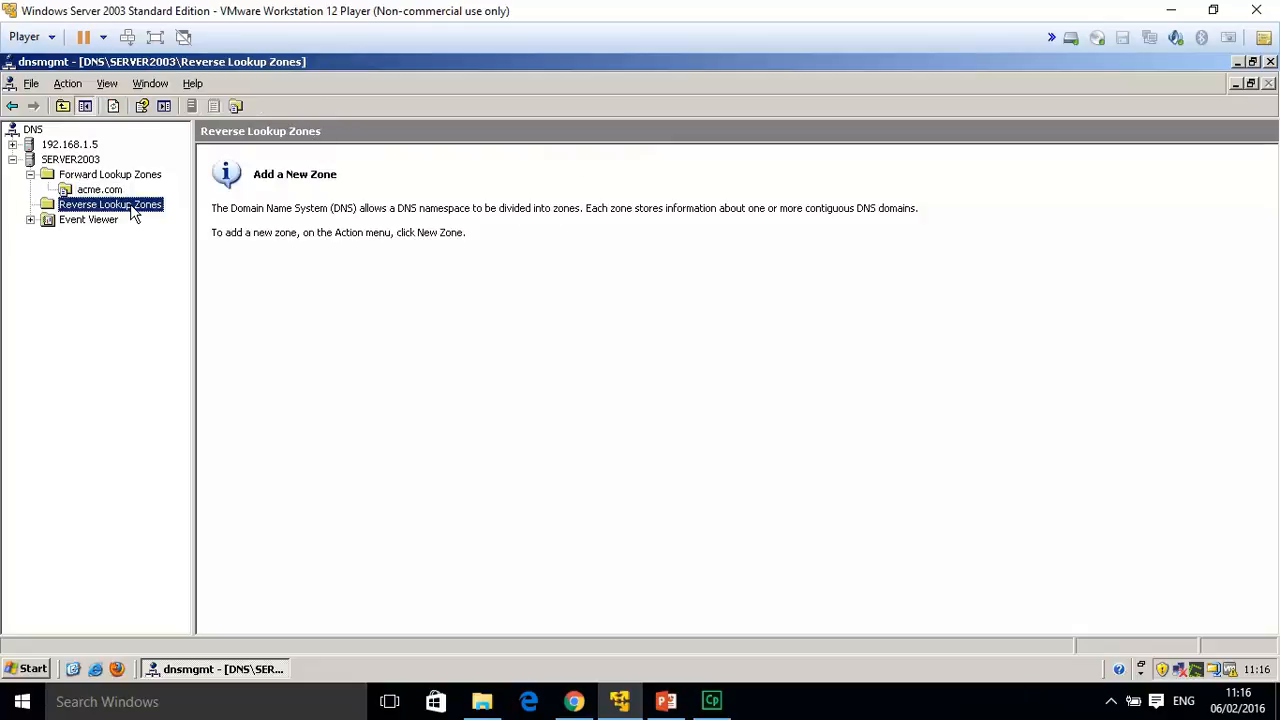
pyautogui.rightClick(134, 213)
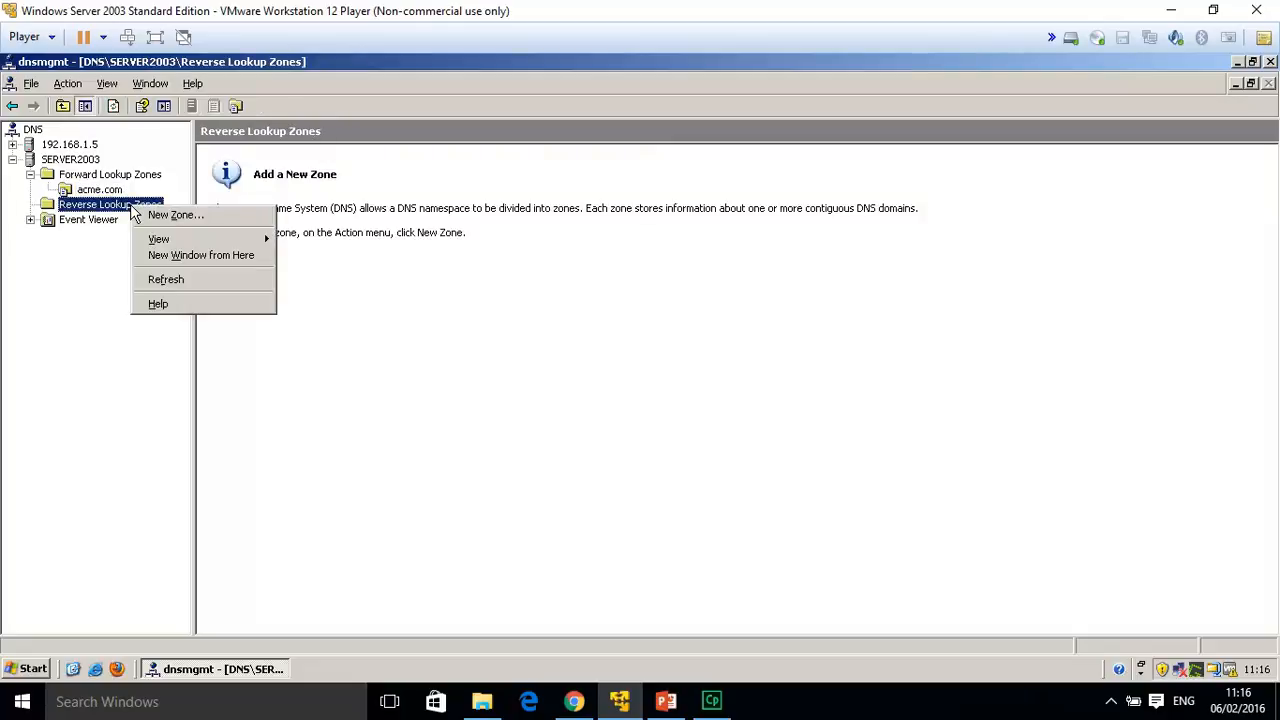
pyautogui.click(195, 216)
pyautogui.click(288, 405)
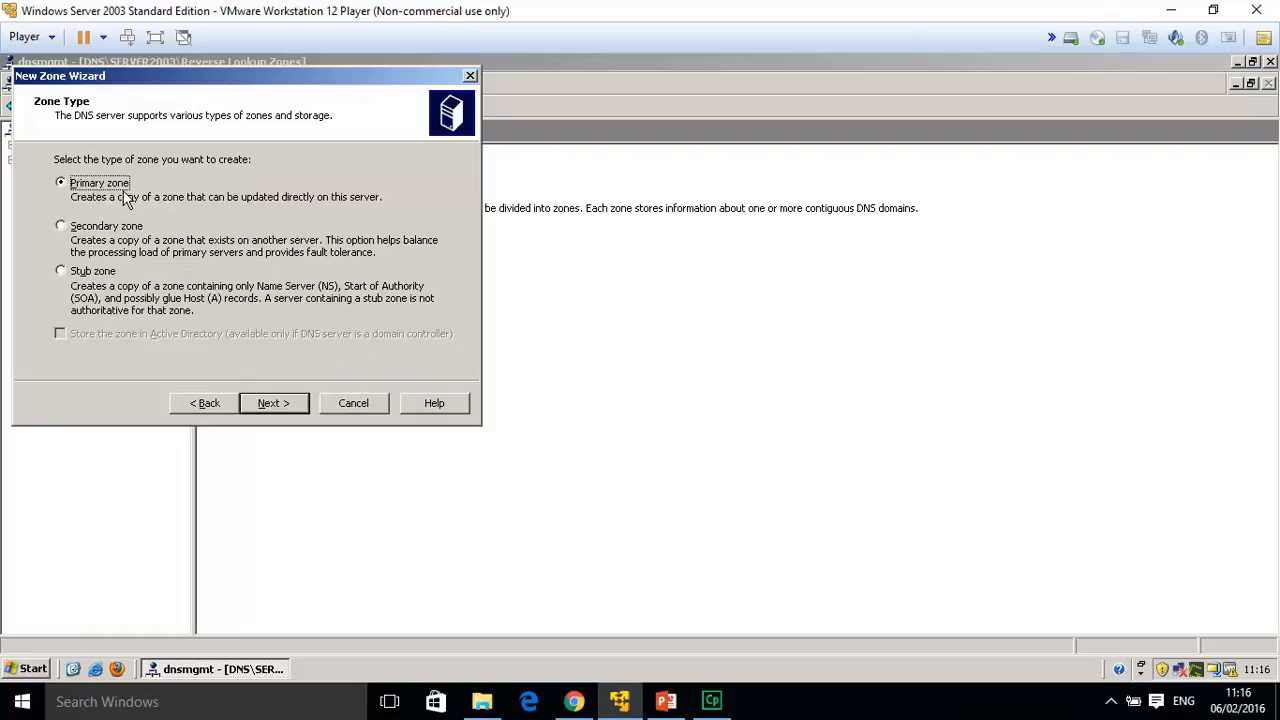
pyautogui.click(286, 405)
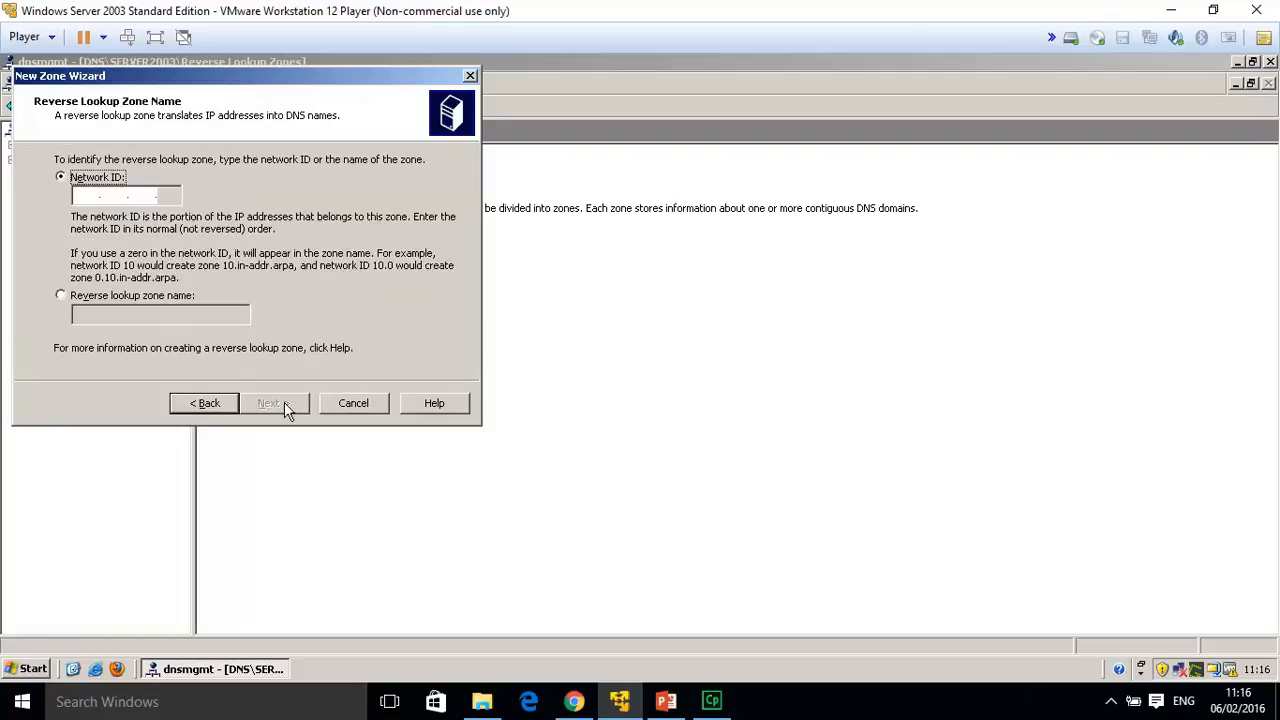
pyautogui.click(84, 195)
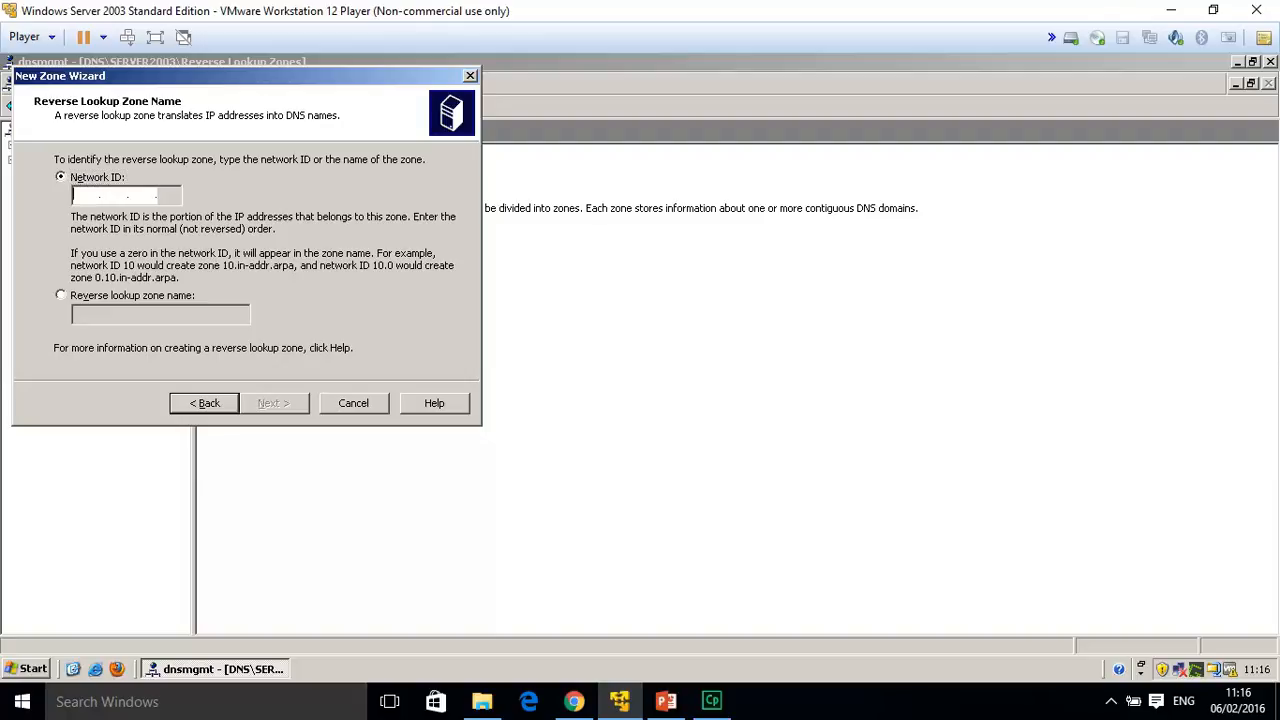
pyautogui.write('172 .')
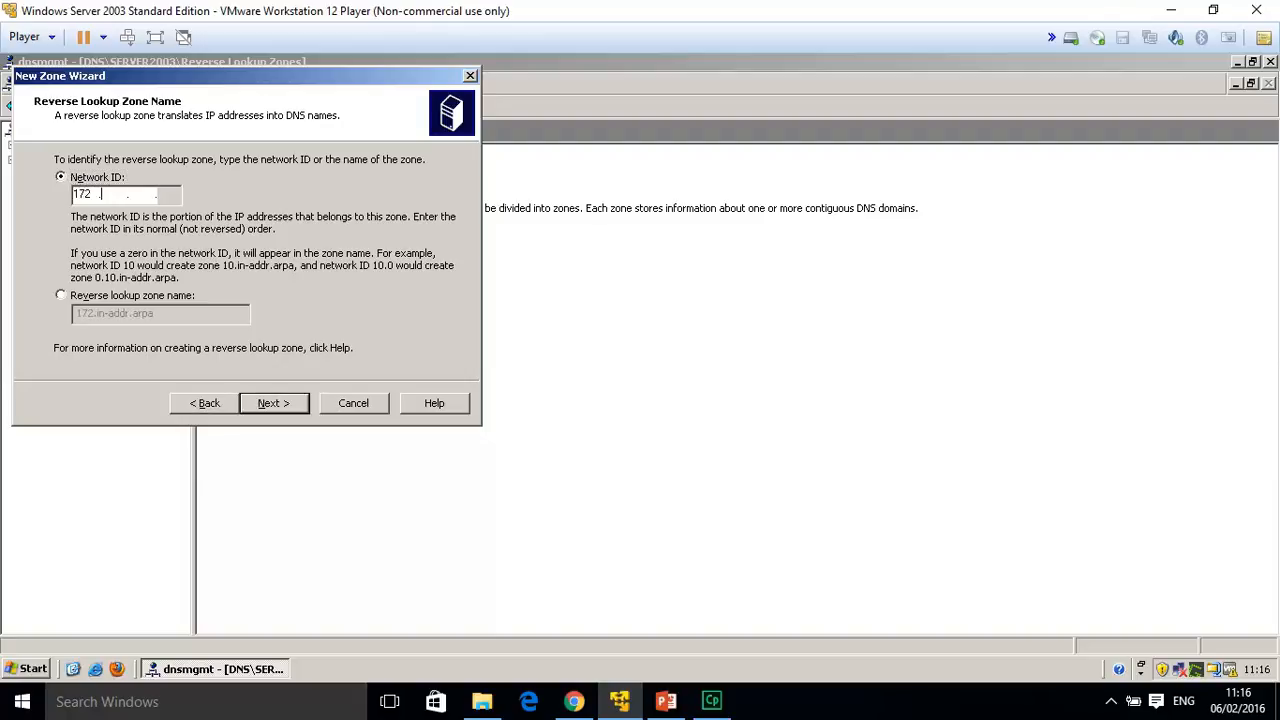
pyautogui.write('168 .1')
pyautogui.click(283, 402)
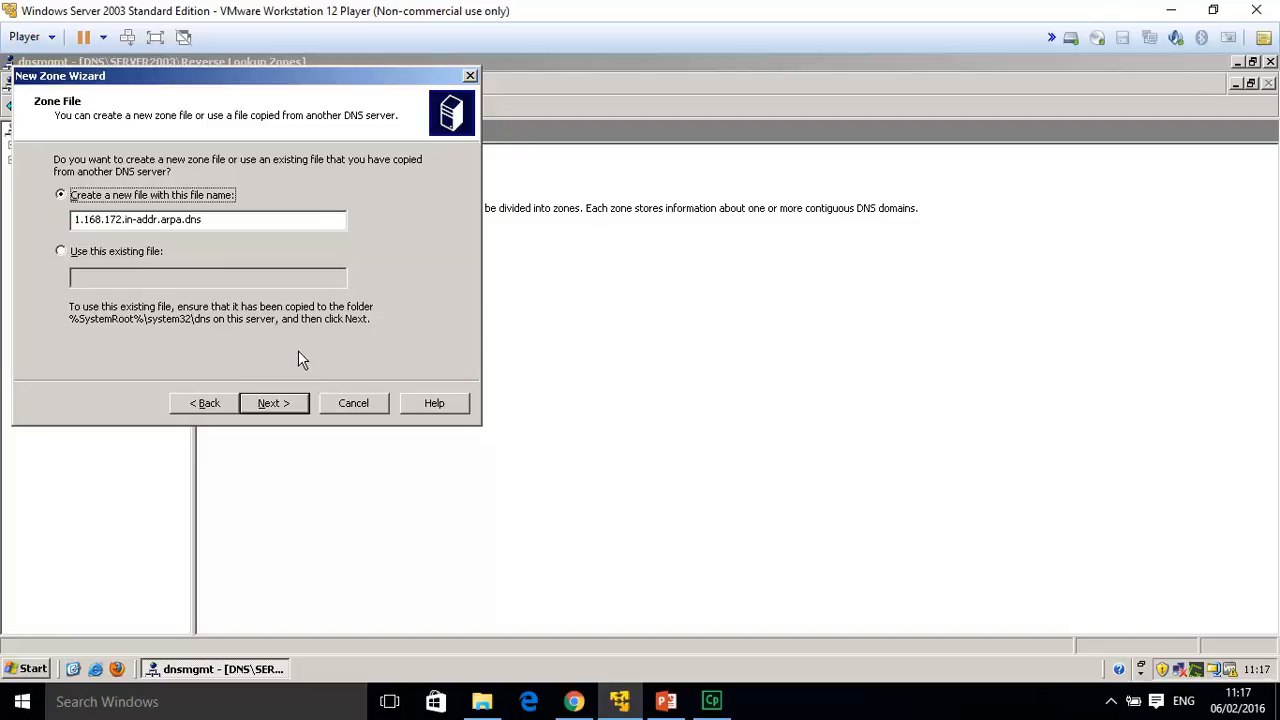
pyautogui.click(285, 408)
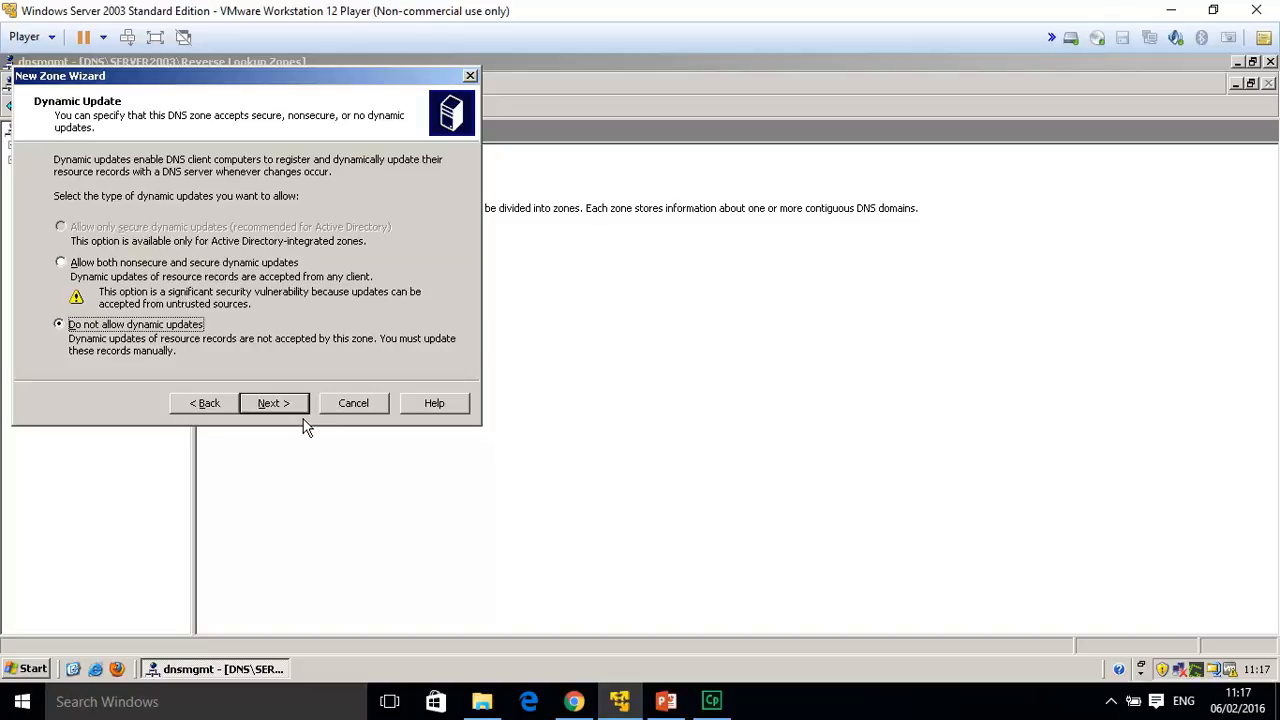
pyautogui.click(275, 405)
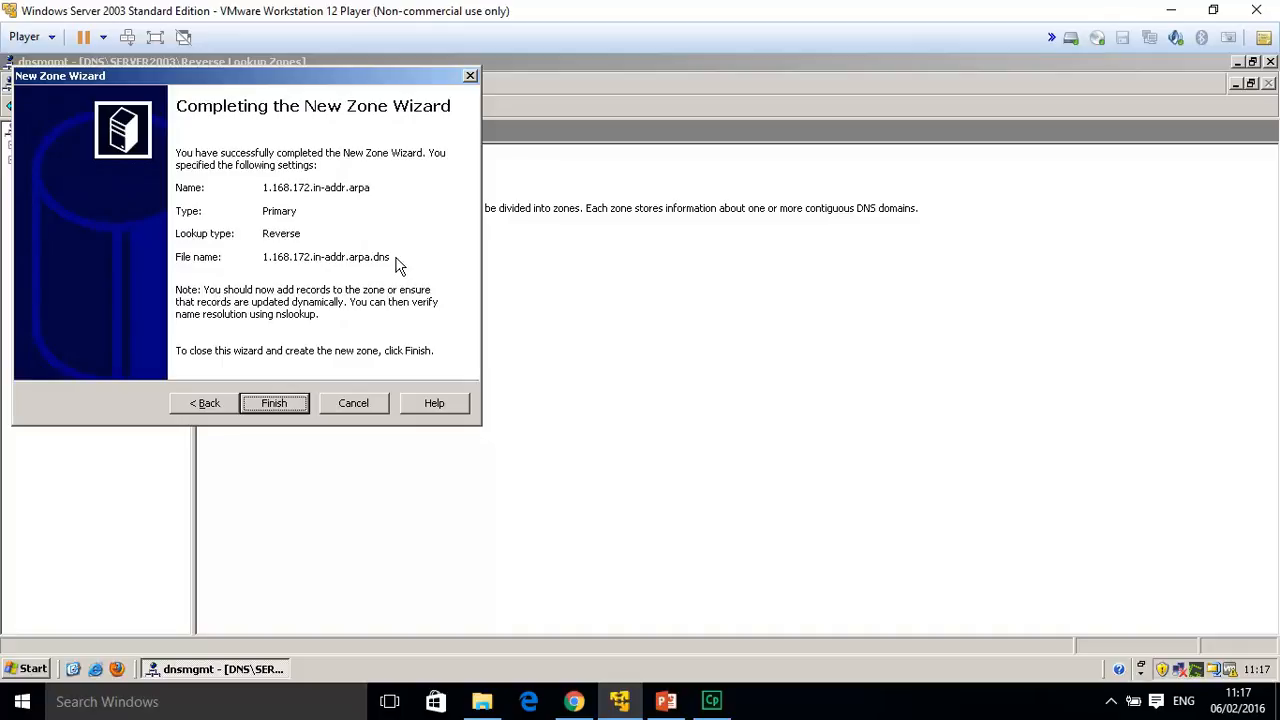
pyautogui.click(279, 410)
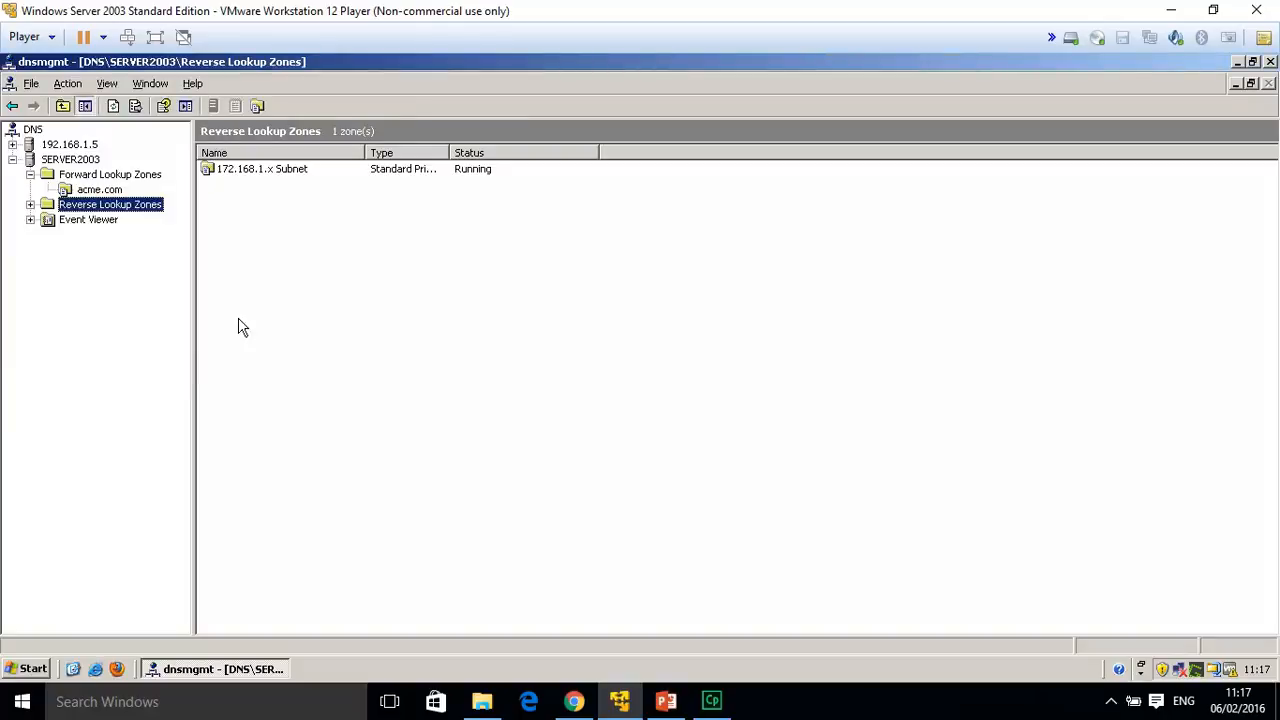
# Start a new pointer (PTR) record in 172.168.1.x Subnet with host IP 172.168.1.5.
pyautogui.doubleClick(254, 170)
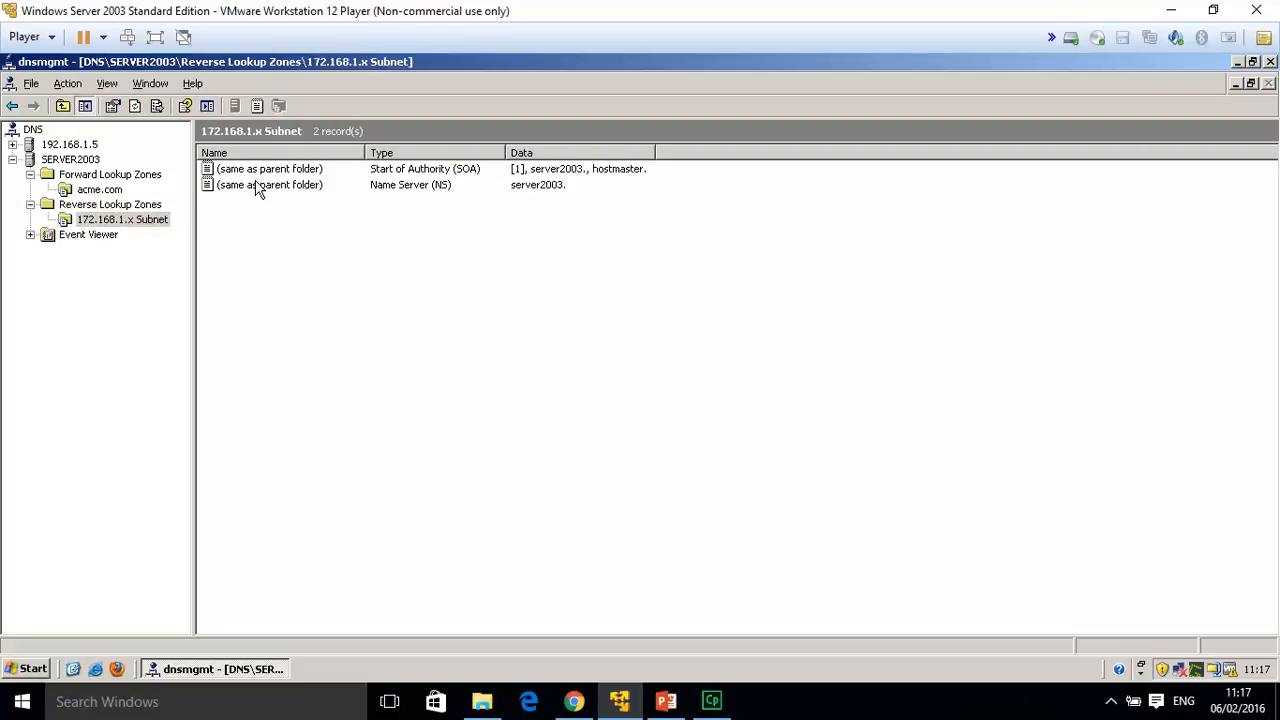
pyautogui.rightClick(160, 223)
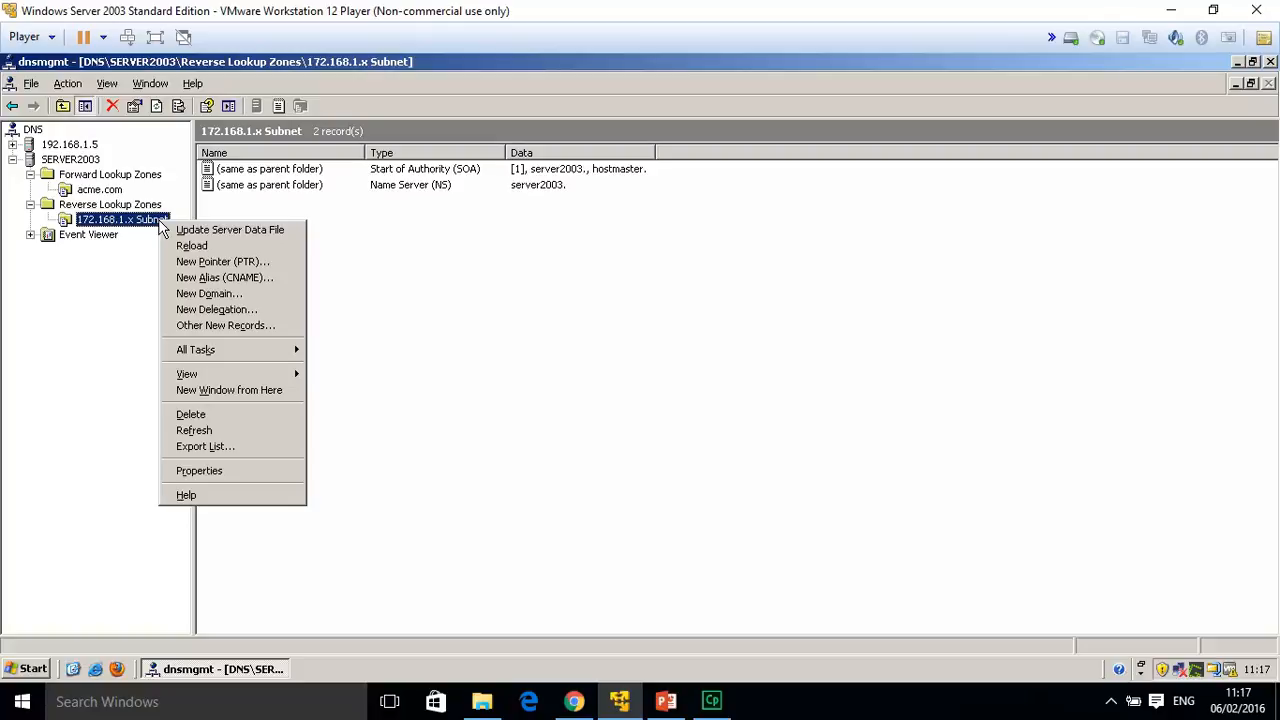
pyautogui.click(222, 263)
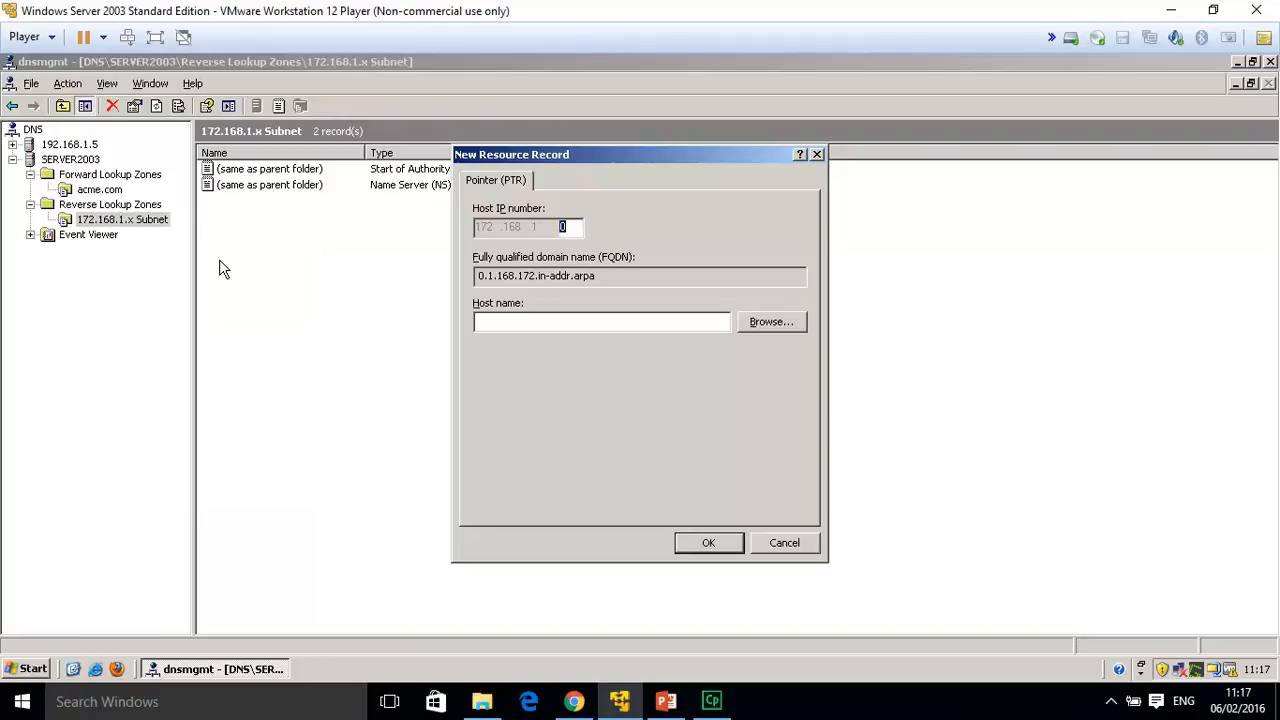
pyautogui.press('BackSpace')
pyautogui.write('5')
# Point the record to server1.acme.com via Browse, save it, and select the new PTR entry.
pyautogui.click(771, 322)
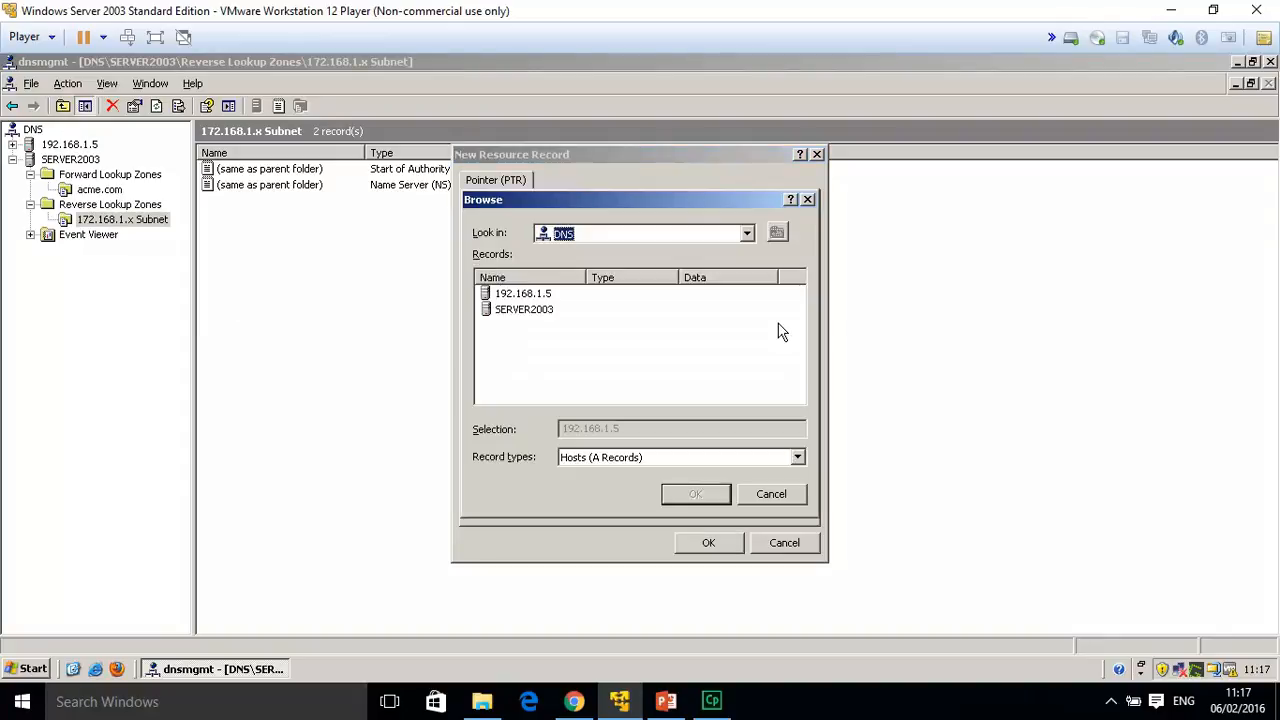
pyautogui.doubleClick(524, 310)
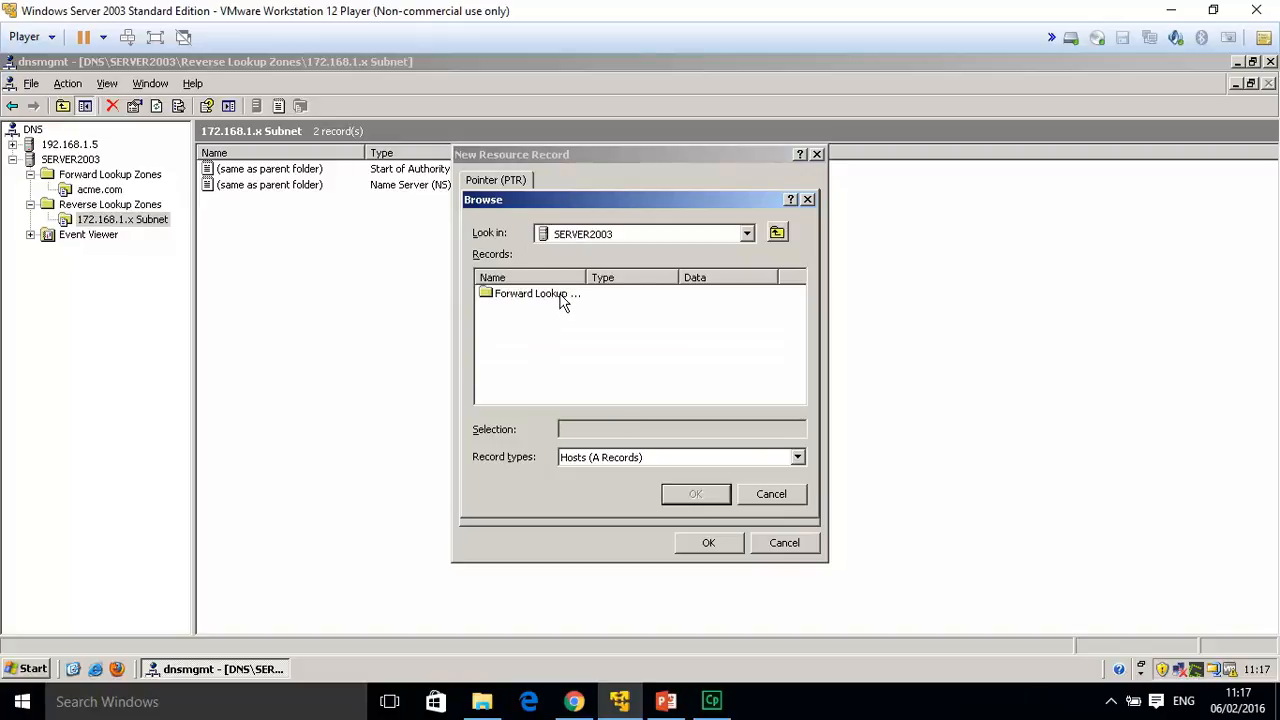
pyautogui.doubleClick(562, 297)
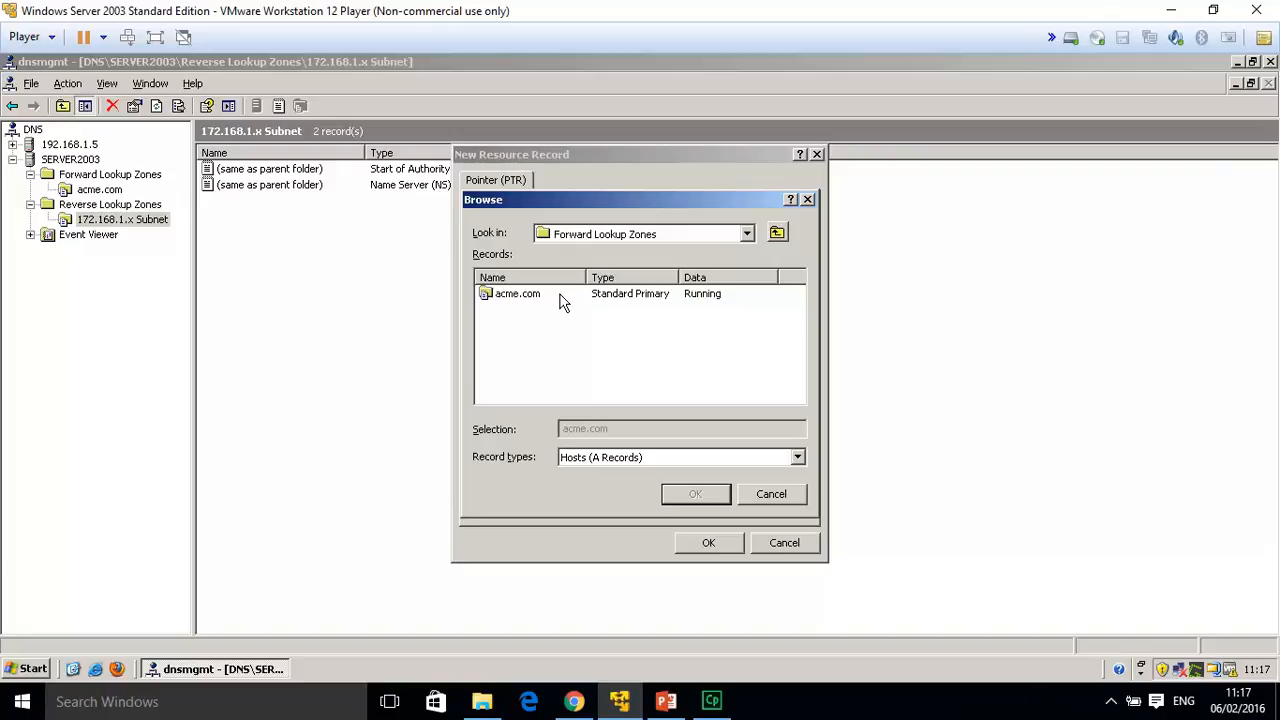
pyautogui.click(541, 294)
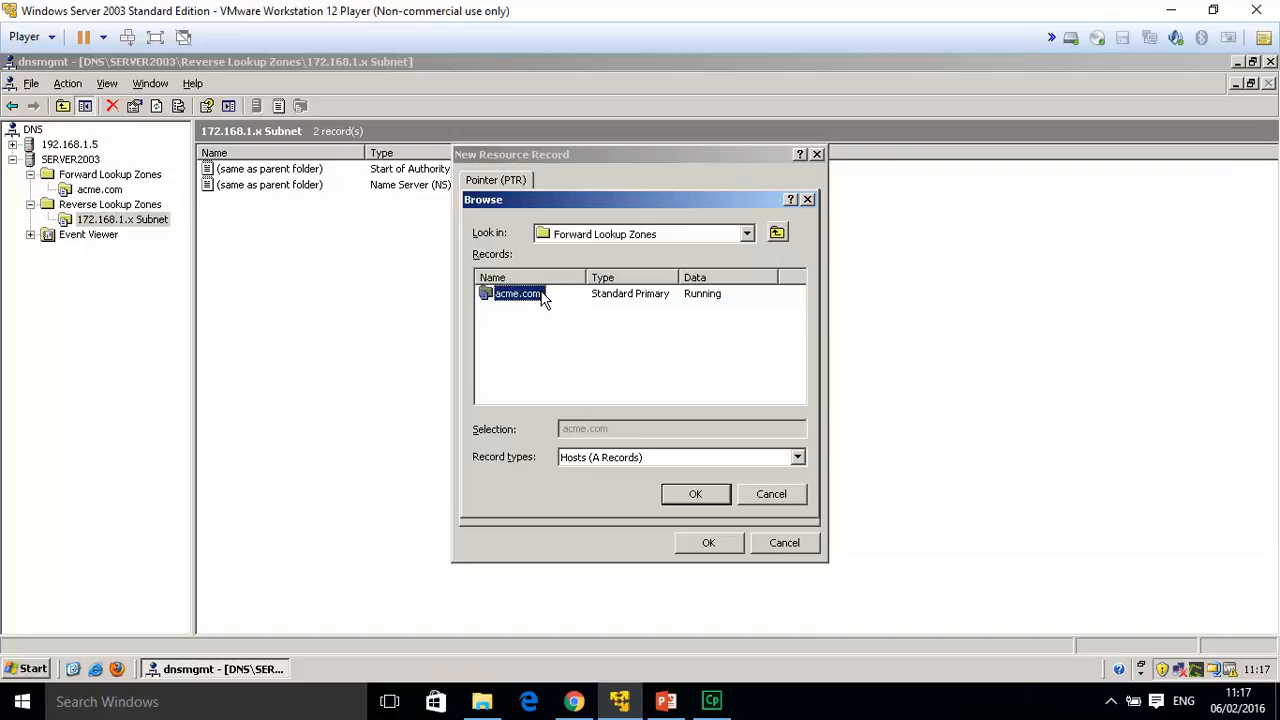
pyautogui.click(715, 494)
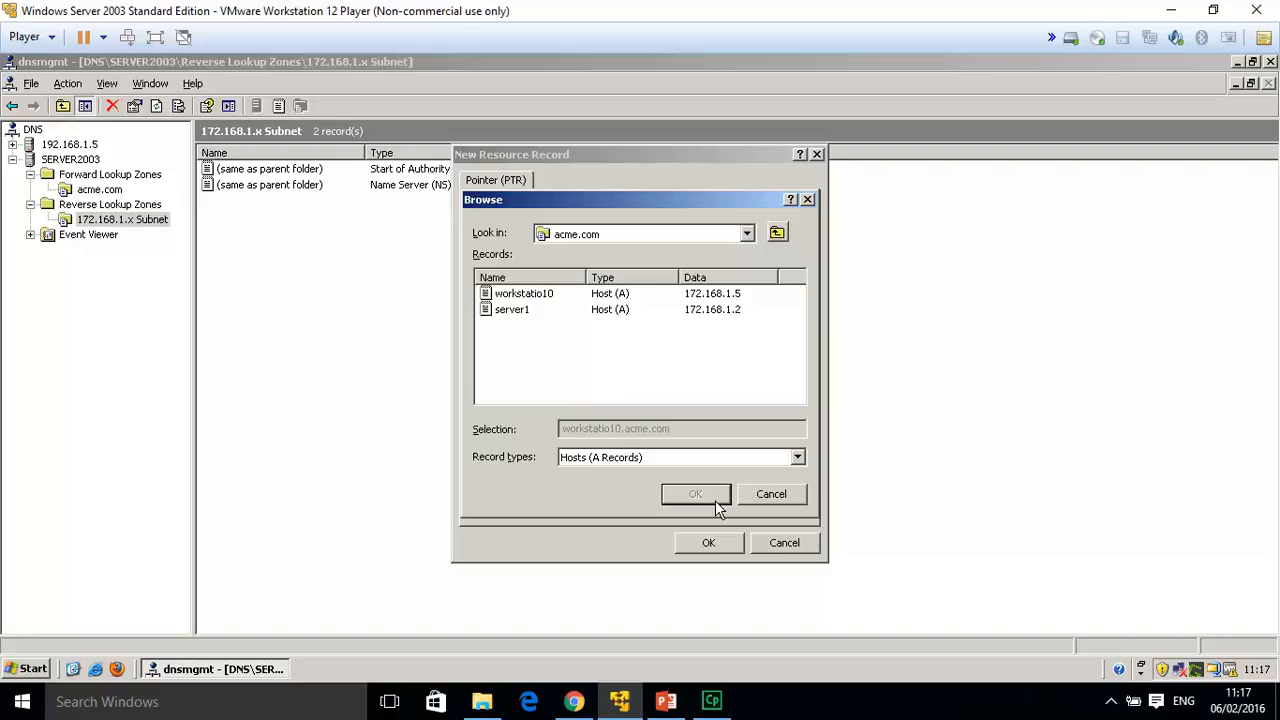
pyautogui.doubleClick(528, 311)
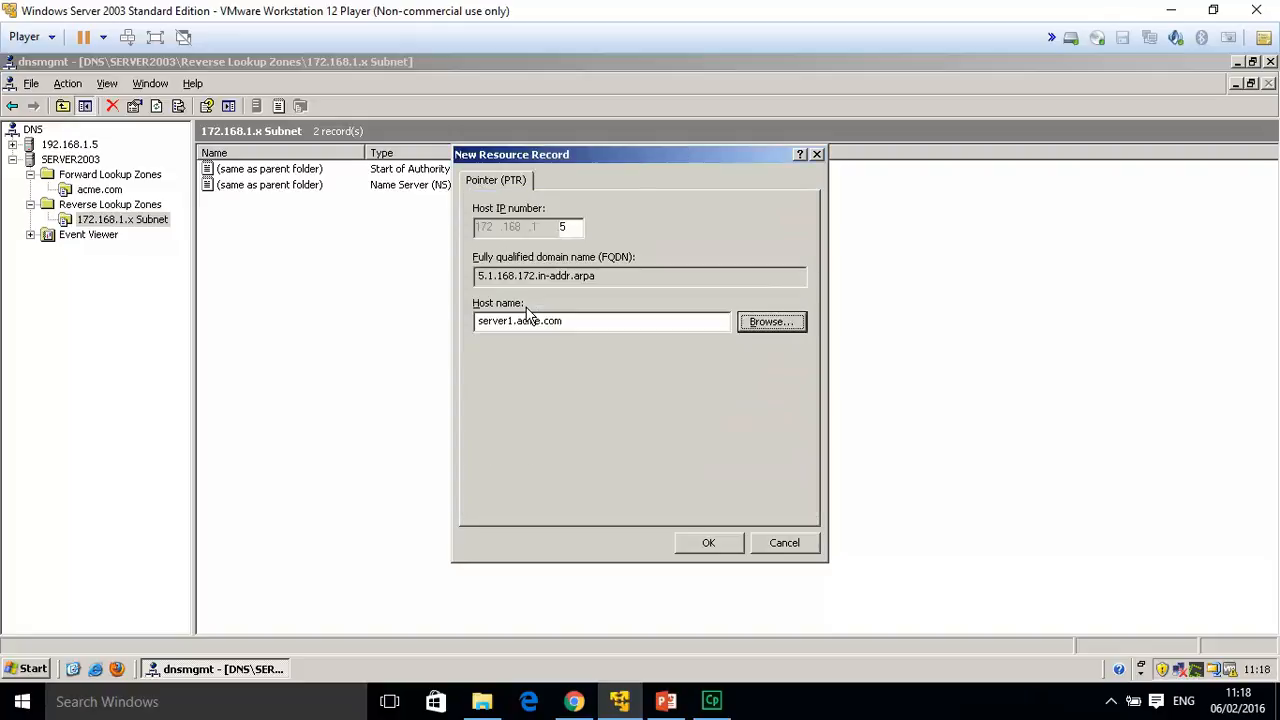
pyautogui.click(714, 542)
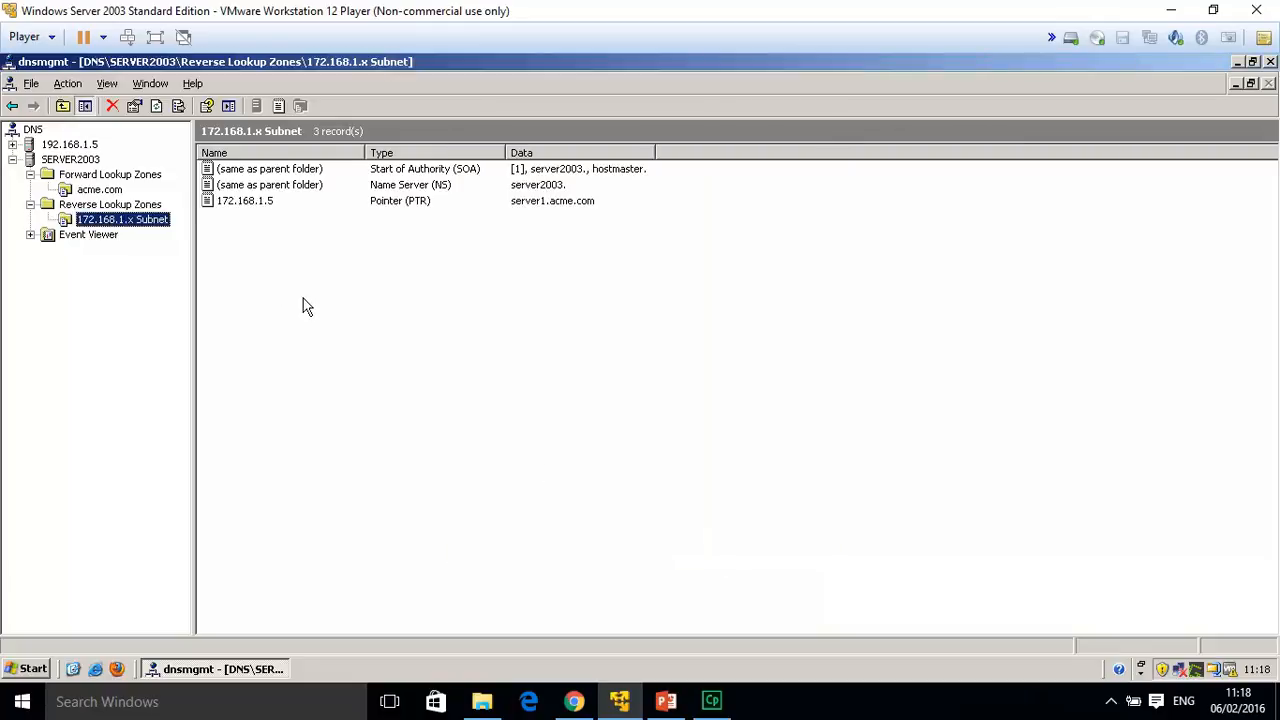
pyautogui.click(250, 205)
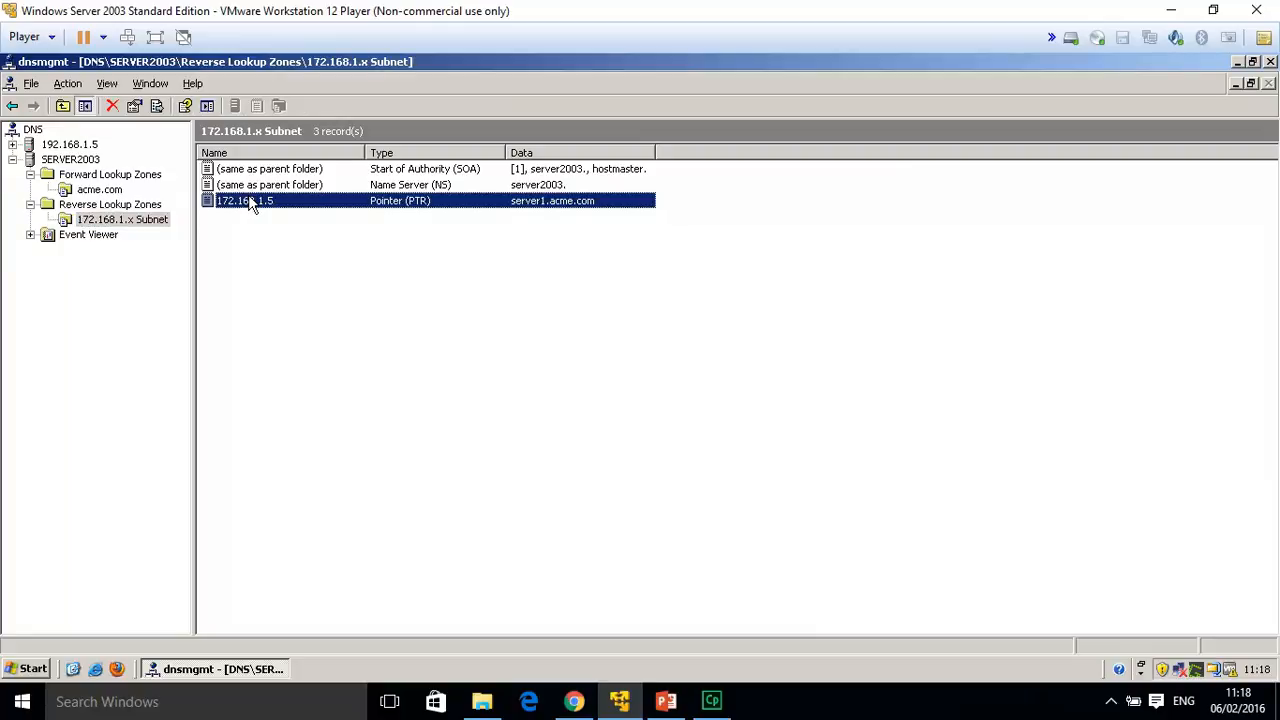